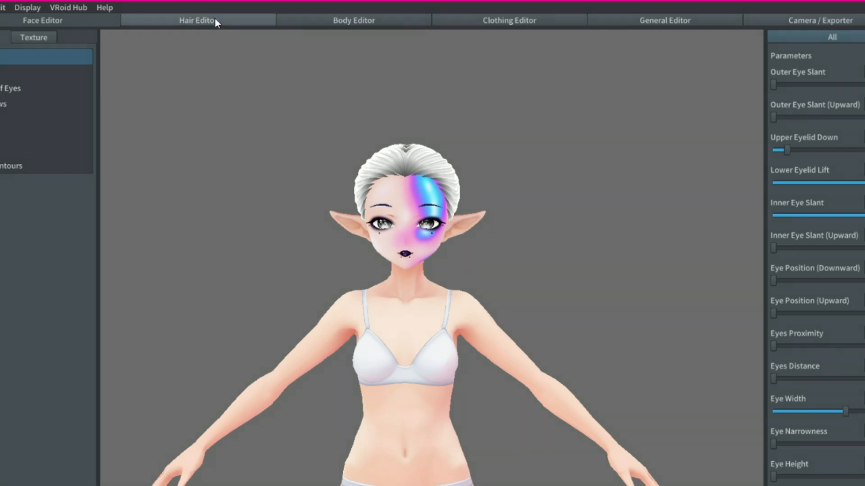
Step: Delete the existing Freehand Group 1 in the Hair Editor
{"action": "left_click_drag", "start_coordinate": [268, 76], "coordinate": [366, 98]}
{"action": "right_click_drag", "start_coordinate": [332, 109], "coordinate": [198, 136]}
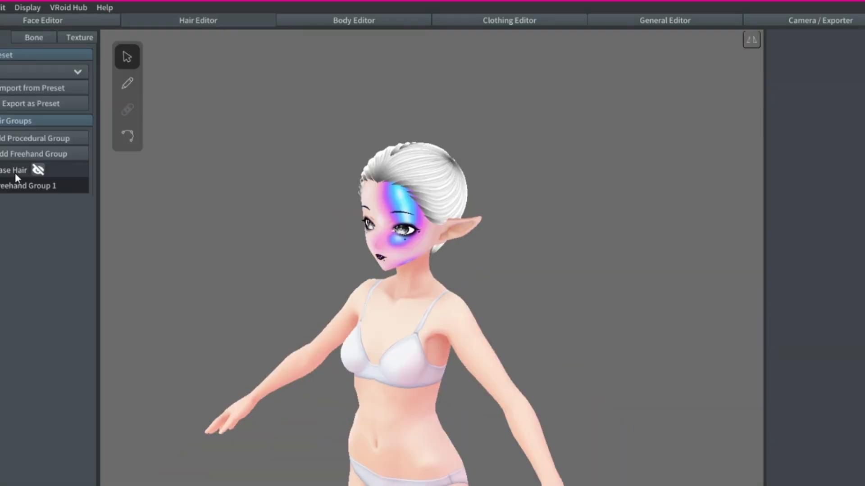
{"action": "left_click", "coordinate": [13, 184]}
{"action": "right_click", "coordinate": [13, 184]}
{"action": "left_click", "coordinate": [34, 252]}
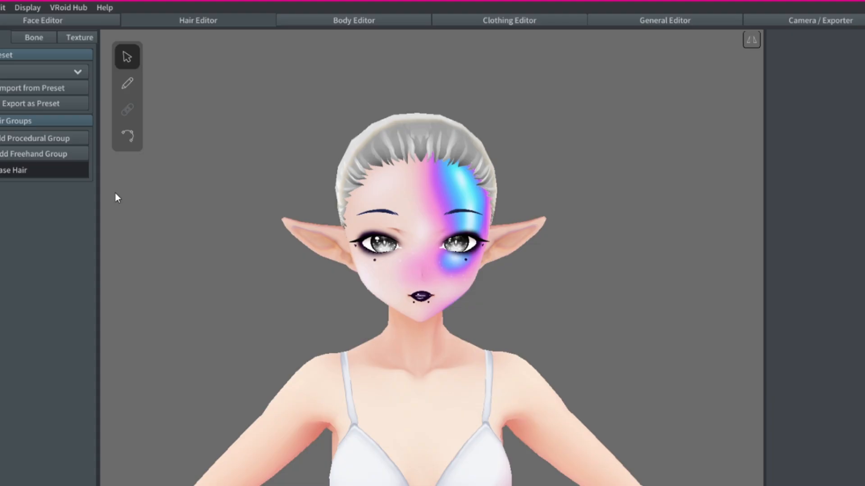
Step: Try a procedural hair group with adjusted length, number of hairs and Center (Y), and delete it
{"action": "left_click", "coordinate": [34, 140]}
{"action": "right_click_drag", "start_coordinate": [323, 176], "coordinate": [323, 214]}
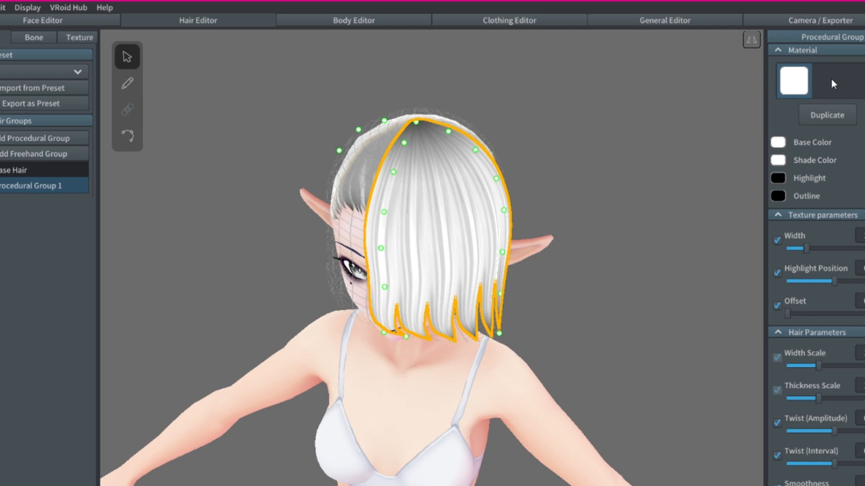
{"action": "scroll", "coordinate": [831, 79], "scroll_direction": "down", "scroll_amount": 10}
{"action": "mouse_move", "coordinate": [819, 177]}
{"action": "left_mouse_down"}
{"action": "mouse_move", "coordinate": [851, 175]}
{"action": "mouse_move", "coordinate": [824, 180]}
{"action": "left_mouse_up"}
{"action": "mouse_move", "coordinate": [788, 359]}
{"action": "left_mouse_down"}
{"action": "mouse_move", "coordinate": [823, 357]}
{"action": "mouse_move", "coordinate": [782, 358]}
{"action": "left_mouse_up"}
{"action": "left_click_drag", "start_coordinate": [811, 392], "coordinate": [818, 378]}
{"action": "scroll", "coordinate": [840, 338], "scroll_direction": "down", "scroll_amount": 4}
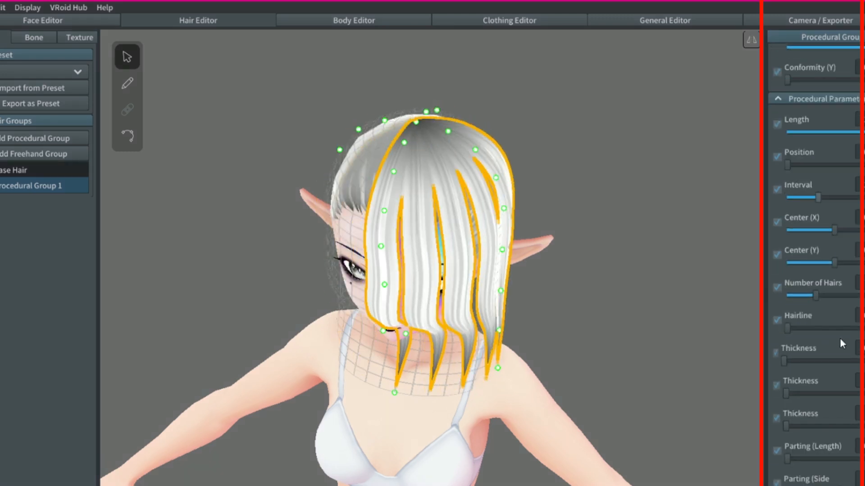
{"action": "mouse_move", "coordinate": [817, 296]}
{"action": "left_mouse_down"}
{"action": "mouse_move", "coordinate": [862, 297]}
{"action": "mouse_move", "coordinate": [810, 295]}
{"action": "left_mouse_up"}
{"action": "left_click_drag", "start_coordinate": [831, 263], "coordinate": [839, 263]}
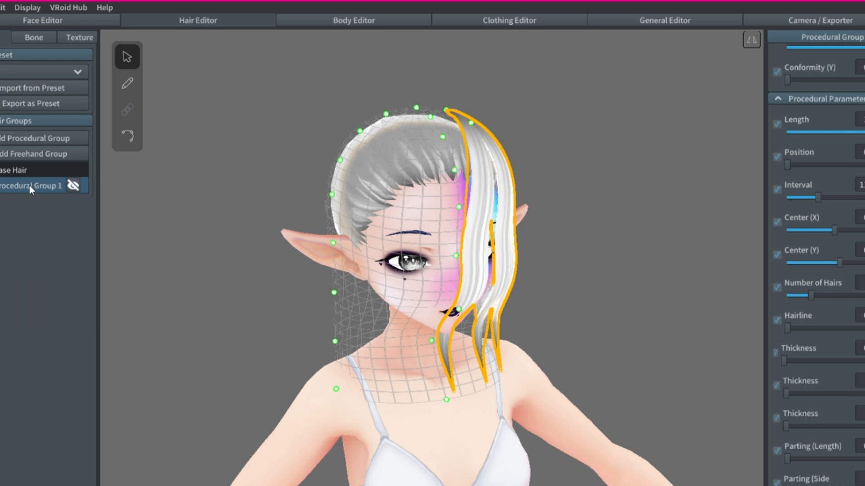
{"action": "right_click", "coordinate": [29, 186]}
{"action": "left_click", "coordinate": [47, 242]}
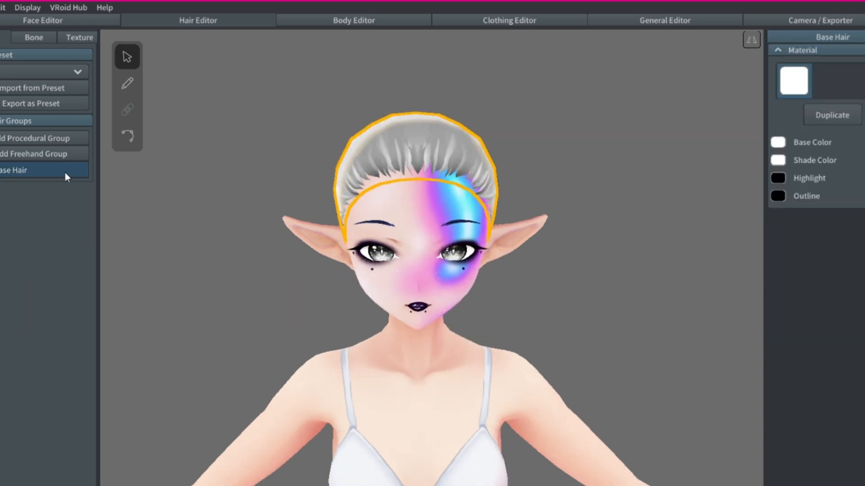
Step: Add a new freehand hair group and check its guide mesh around the head
{"action": "left_click", "coordinate": [28, 154]}
{"action": "mouse_move", "coordinate": [319, 234]}
{"action": "right_mouse_down"}
{"action": "mouse_move", "coordinate": [468, 226]}
{"action": "mouse_move", "coordinate": [393, 240]}
{"action": "mouse_move", "coordinate": [320, 231]}
{"action": "right_mouse_up"}
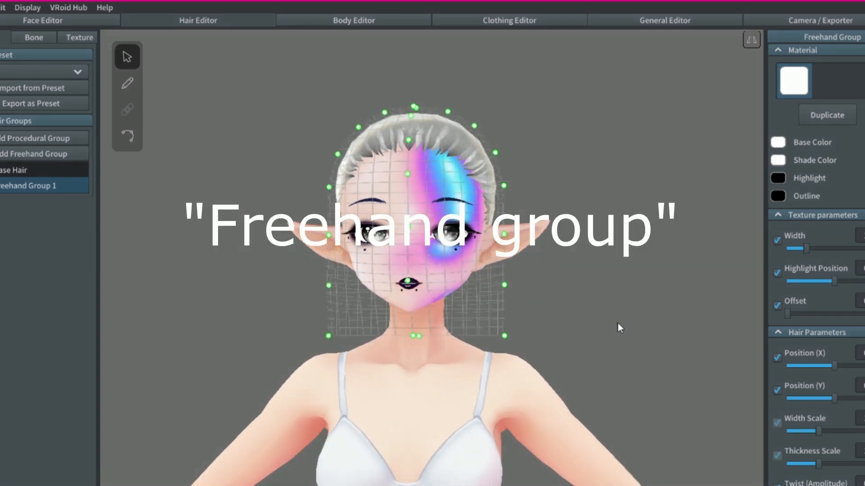
{"action": "scroll", "coordinate": [626, 320], "scroll_direction": "up", "scroll_amount": 4}
{"action": "mouse_move", "coordinate": [604, 325]}
{"action": "right_mouse_down"}
{"action": "mouse_move", "coordinate": [563, 331]}
{"action": "mouse_move", "coordinate": [615, 326]}
{"action": "right_mouse_up"}
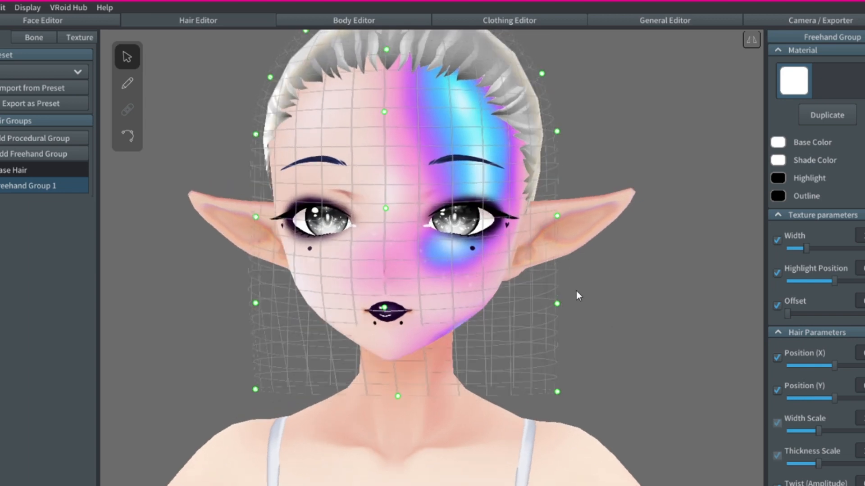
Step: Try moving a side point of the freehand group's guide mesh to reshape it
{"action": "mouse_move", "coordinate": [557, 304]}
{"action": "left_mouse_down"}
{"action": "mouse_move", "coordinate": [580, 269]}
{"action": "mouse_move", "coordinate": [621, 285]}
{"action": "mouse_move", "coordinate": [550, 296]}
{"action": "left_mouse_up"}
{"action": "key", "text": "ctrl+z"}
{"action": "mouse_move", "coordinate": [621, 325]}
{"action": "right_mouse_down"}
{"action": "mouse_move", "coordinate": [631, 327]}
{"action": "mouse_move", "coordinate": [550, 337]}
{"action": "mouse_move", "coordinate": [553, 325]}
{"action": "mouse_move", "coordinate": [623, 326]}
{"action": "right_mouse_up"}
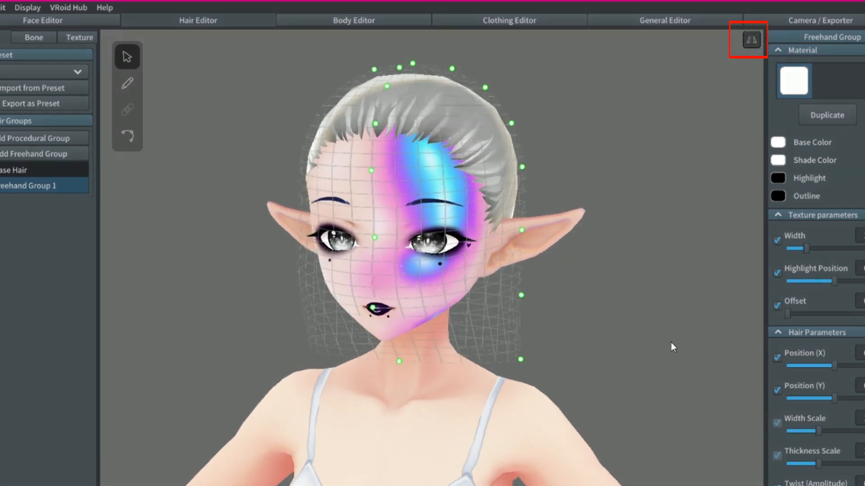
{"action": "left_click_drag", "start_coordinate": [524, 293], "coordinate": [571, 294]}
{"action": "mouse_move", "coordinate": [569, 290]}
{"action": "right_mouse_down"}
{"action": "mouse_move", "coordinate": [521, 305]}
{"action": "mouse_move", "coordinate": [435, 309]}
{"action": "mouse_move", "coordinate": [515, 323]}
{"action": "mouse_move", "coordinate": [497, 366]}
{"action": "right_mouse_up"}
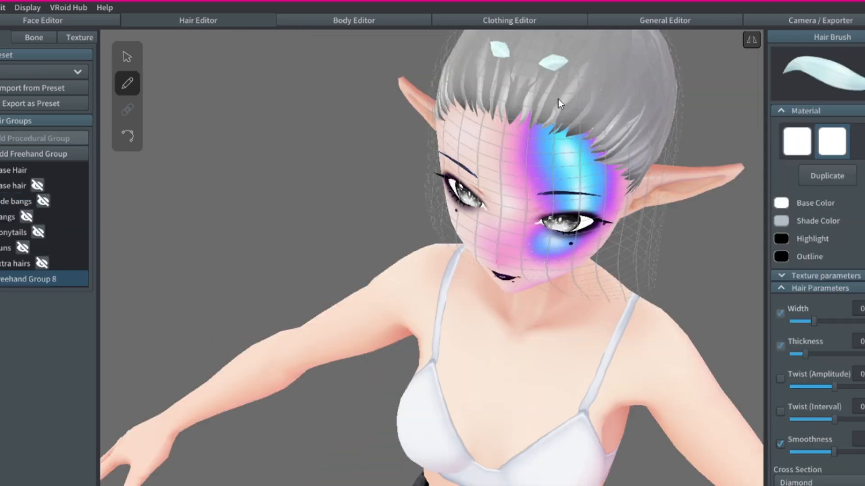
Step: Draw mirrored test strands over the forehead in Freehand Group 8
{"action": "left_click_drag", "start_coordinate": [498, 45], "coordinate": [461, 167]}
{"action": "left_click_drag", "start_coordinate": [579, 98], "coordinate": [604, 185]}
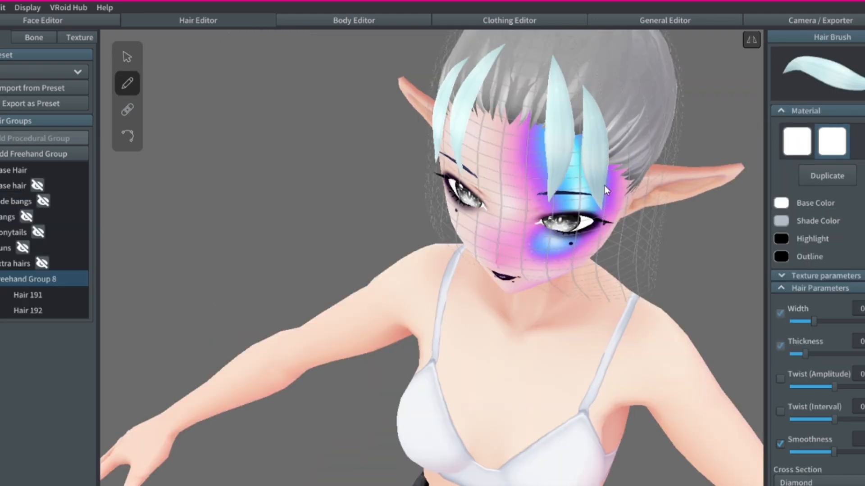
{"action": "left_click_drag", "start_coordinate": [593, 76], "coordinate": [639, 123]}
Step: Pull the guide mesh's lower back points inward so the mesh follows the nape of the neck
{"action": "mouse_move", "coordinate": [560, 121]}
{"action": "right_mouse_down"}
{"action": "mouse_move", "coordinate": [577, 153]}
{"action": "mouse_move", "coordinate": [544, 154]}
{"action": "mouse_move", "coordinate": [440, 256]}
{"action": "right_mouse_up"}
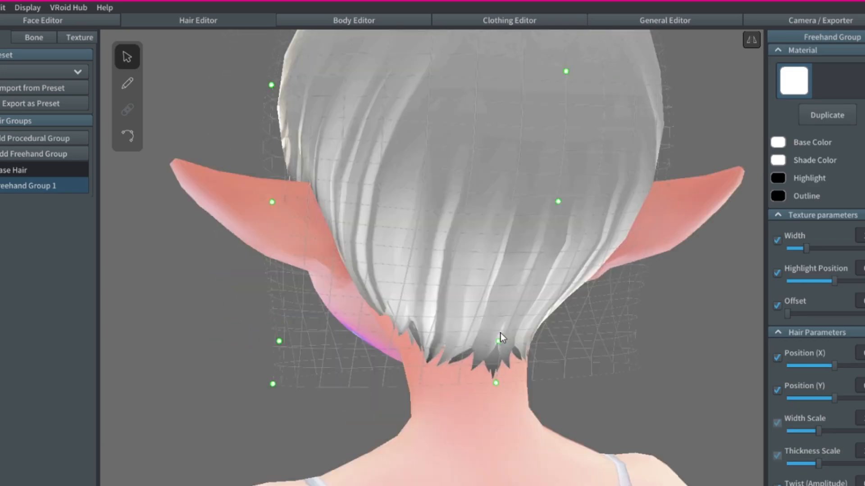
{"action": "right_click_drag", "start_coordinate": [500, 338], "coordinate": [645, 375]}
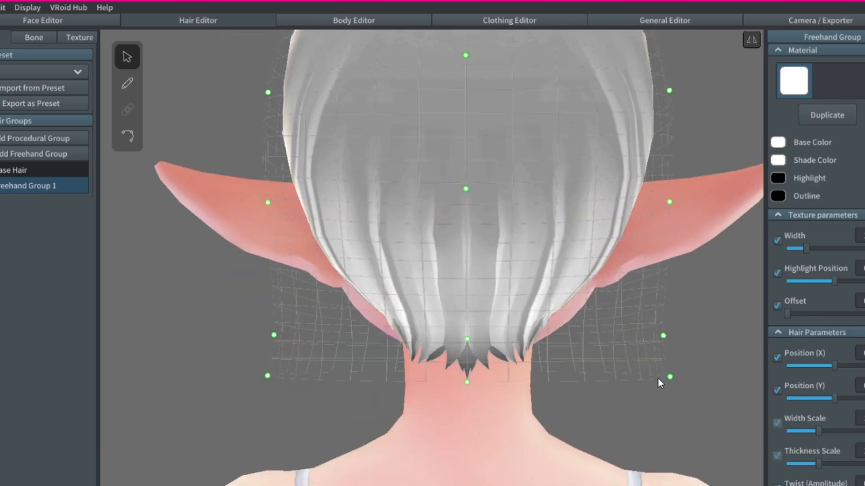
{"action": "left_click_drag", "start_coordinate": [622, 377], "coordinate": [536, 366]}
{"action": "left_click_drag", "start_coordinate": [663, 335], "coordinate": [554, 316]}
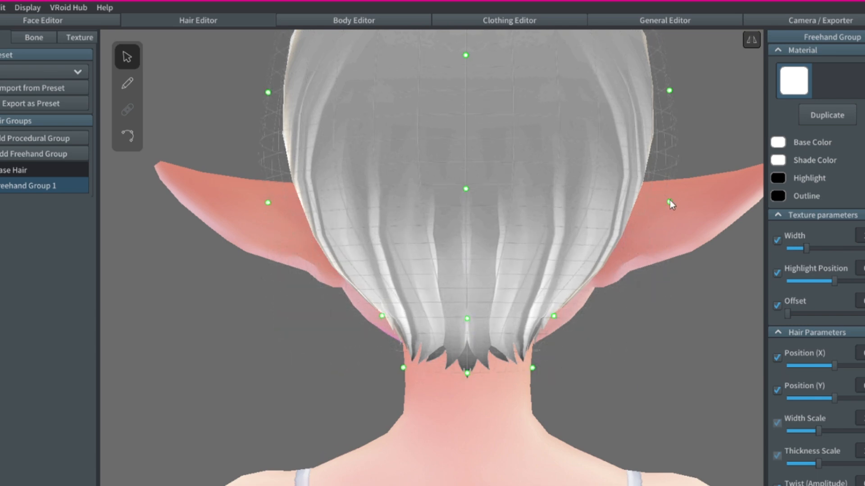
{"action": "scroll", "coordinate": [659, 186], "scroll_direction": "down", "scroll_amount": 4}
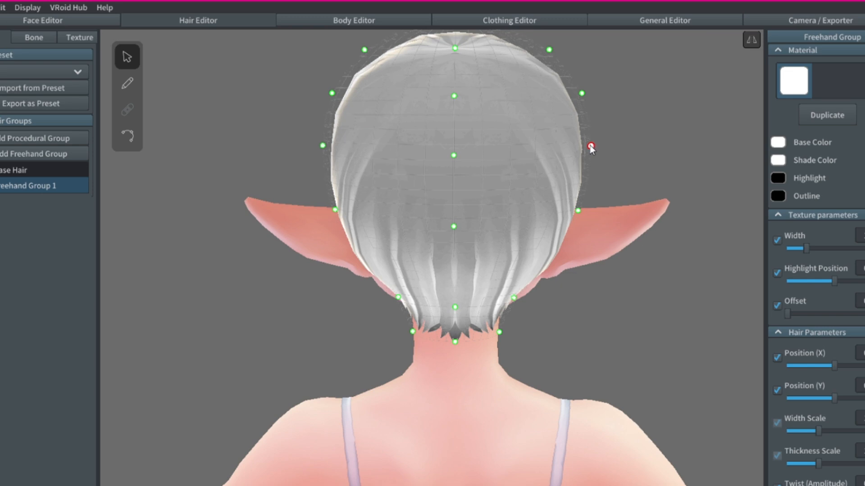
Step: Adjust the guide mesh's remaining points around the sides so it fits closely to the head
{"action": "right_click_drag", "start_coordinate": [544, 54], "coordinate": [480, 99]}
{"action": "scroll", "coordinate": [372, 314], "scroll_direction": "up", "scroll_amount": 3}
{"action": "left_click_drag", "start_coordinate": [359, 311], "coordinate": [353, 315]}
{"action": "right_click_drag", "start_coordinate": [372, 180], "coordinate": [377, 175]}
{"action": "middle_click_drag", "start_coordinate": [315, 121], "coordinate": [375, 196]}
{"action": "right_click_drag", "start_coordinate": [375, 196], "coordinate": [333, 193]}
{"action": "left_click", "coordinate": [557, 310]}
{"action": "right_click_drag", "start_coordinate": [558, 312], "coordinate": [347, 249]}
{"action": "left_click_drag", "start_coordinate": [336, 232], "coordinate": [343, 228]}
{"action": "right_click_drag", "start_coordinate": [357, 167], "coordinate": [603, 177]}
{"action": "scroll", "coordinate": [610, 217], "scroll_direction": "up", "scroll_amount": 5}
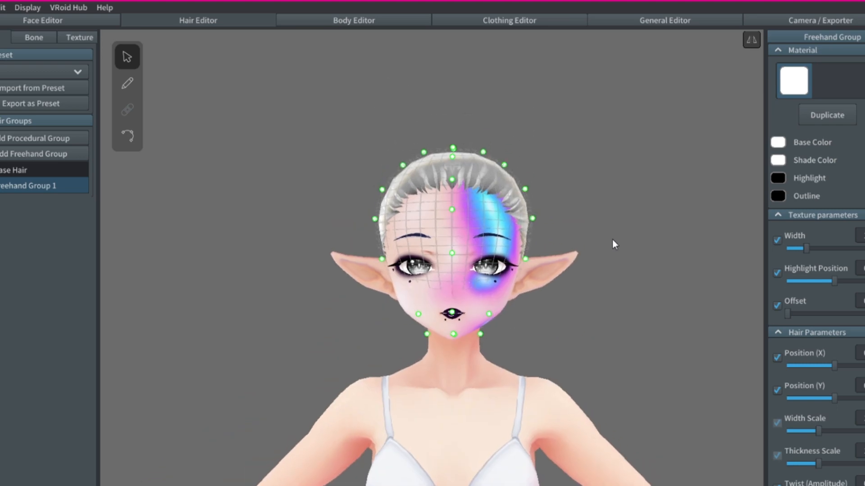
Step: Rename the freehand group as "Base hair"
{"action": "right_click", "coordinate": [35, 190]}
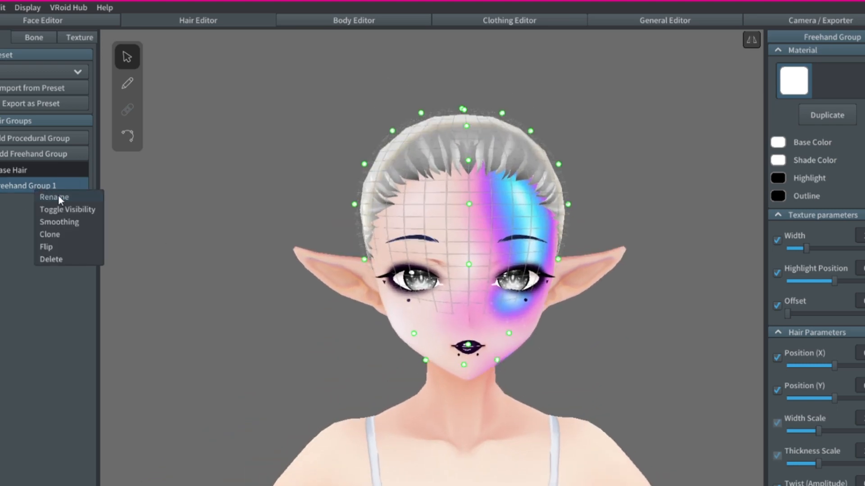
{"action": "left_click", "coordinate": [58, 196]}
{"action": "left_click", "coordinate": [397, 245]}
{"action": "left_click_drag", "start_coordinate": [397, 245], "coordinate": [146, 251]}
{"action": "key", "text": "BackSpace"}
{"action": "key", "text": "BackSpace"}
{"action": "key", "text": "BackSpace"}
{"action": "key", "text": "BackSpace"}
{"action": "key", "text": "BackSpace"}
{"action": "key", "text": "BackSpace"}
{"action": "key", "text": "BackSpace"}
{"action": "key", "text": "BackSpace"}
{"action": "key", "text": "BackSpace"}
{"action": "key", "text": "BackSpace"}
{"action": "key", "text": "BackSpace"}
{"action": "key", "text": "BackSpace"}
{"action": "key", "text": "BackSpace"}
{"action": "key", "text": "BackSpace"}
{"action": "key", "text": "BackSpace"}
{"action": "key", "text": "BackSpace"}
{"action": "type", "text": "Base hao"}
{"action": "key", "text": "BackSpace"}
{"action": "type", "text": "ir"}
{"action": "left_click", "coordinate": [513, 278]}
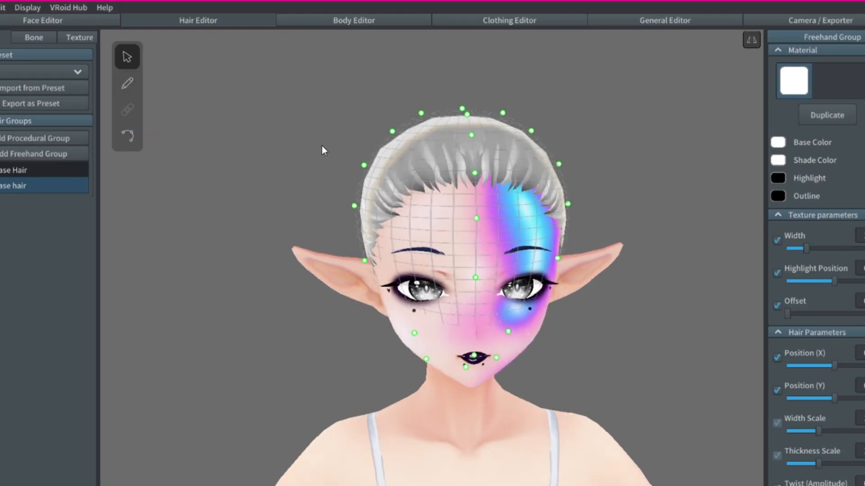
Step: Switch to the hair brush and try out a tint in its Base Color picker
{"action": "left_click", "coordinate": [127, 83]}
{"action": "left_click", "coordinate": [781, 203]}
{"action": "left_click", "coordinate": [762, 269]}
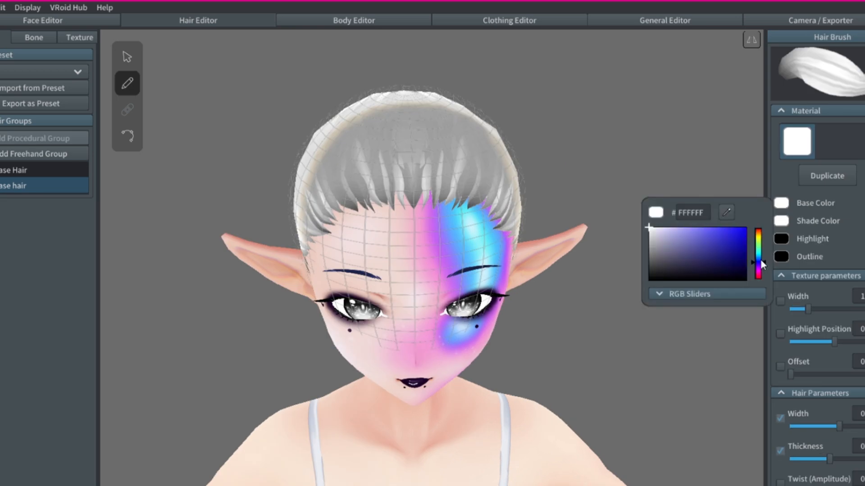
{"action": "left_click", "coordinate": [659, 228]}
{"action": "left_click_drag", "start_coordinate": [671, 209], "coordinate": [680, 233]}
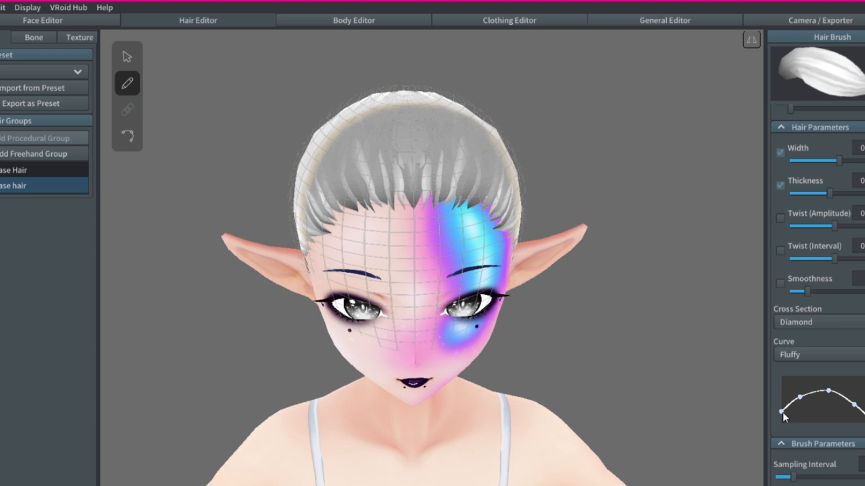
Step: Compare test strands drawn with the default Fluffy curve and with its start point raised, undoing the second strand
{"action": "left_click_drag", "start_coordinate": [411, 142], "coordinate": [407, 295]}
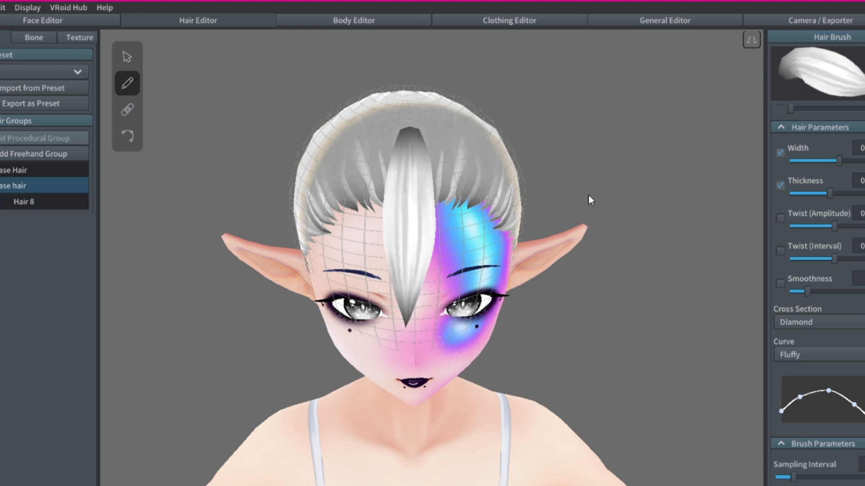
{"action": "scroll", "coordinate": [589, 196], "scroll_direction": "up", "scroll_amount": 5}
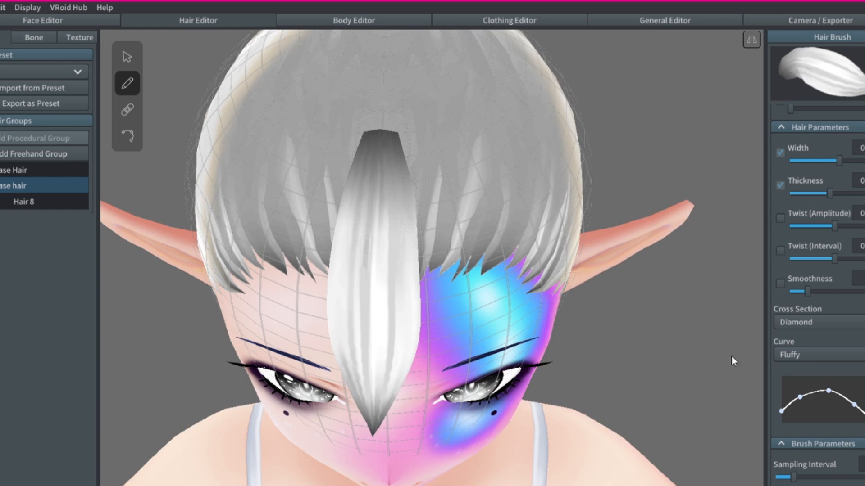
{"action": "left_click_drag", "start_coordinate": [781, 411], "coordinate": [781, 384]}
{"action": "left_click_drag", "start_coordinate": [458, 131], "coordinate": [463, 397]}
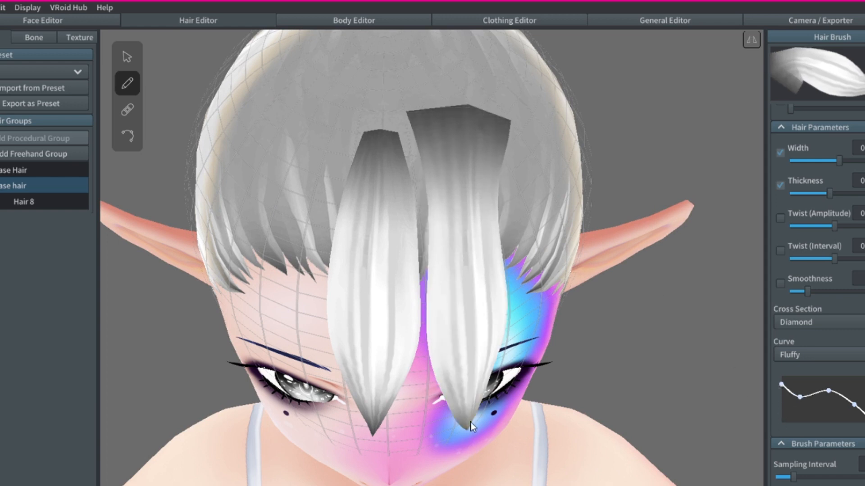
{"action": "key", "text": "ctrl+z"}
Step: Lower the Fluffy curve's first two points to give strands a pointed root, and undo the test strands
{"action": "left_click_drag", "start_coordinate": [781, 385], "coordinate": [781, 422]}
{"action": "left_click_drag", "start_coordinate": [484, 113], "coordinate": [485, 427]}
{"action": "key", "text": "ctrl+z"}
{"action": "key", "text": "ctrl+z"}
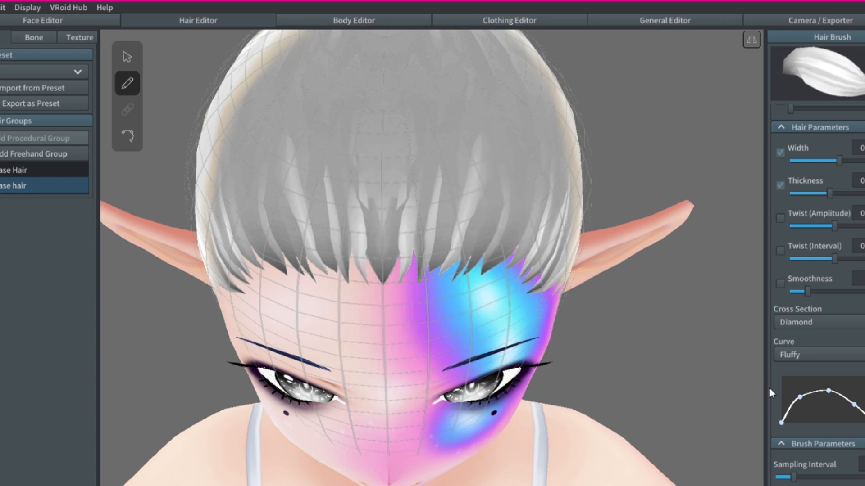
{"action": "left_click_drag", "start_coordinate": [800, 401], "coordinate": [802, 404]}
Step: Compare test strands drawn at medium, maximum and narrow brush widths, and undo them
{"action": "scroll", "coordinate": [817, 235], "scroll_direction": "up", "scroll_amount": 3}
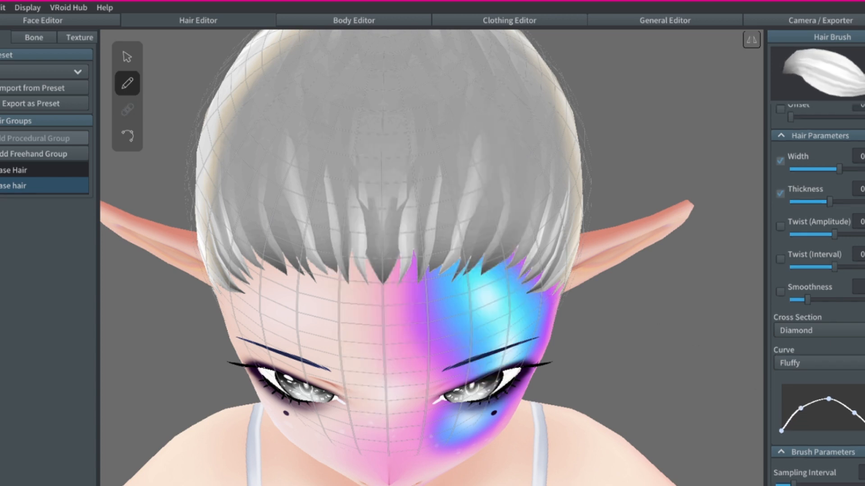
{"action": "mouse_move", "coordinate": [838, 231]}
{"action": "left_mouse_down"}
{"action": "mouse_move", "coordinate": [793, 232]}
{"action": "mouse_move", "coordinate": [836, 231]}
{"action": "mouse_move", "coordinate": [810, 233]}
{"action": "mouse_move", "coordinate": [826, 239]}
{"action": "left_mouse_up"}
{"action": "scroll", "coordinate": [425, 96], "scroll_direction": "down", "scroll_amount": 3}
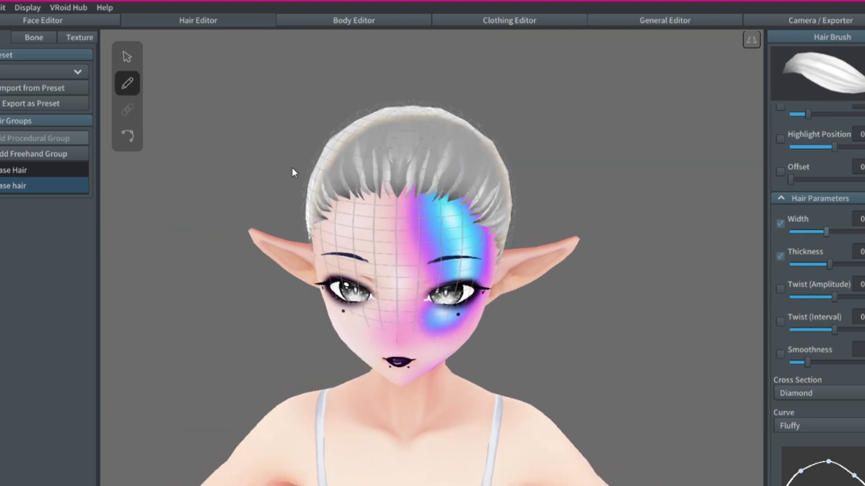
{"action": "left_click_drag", "start_coordinate": [371, 137], "coordinate": [363, 289]}
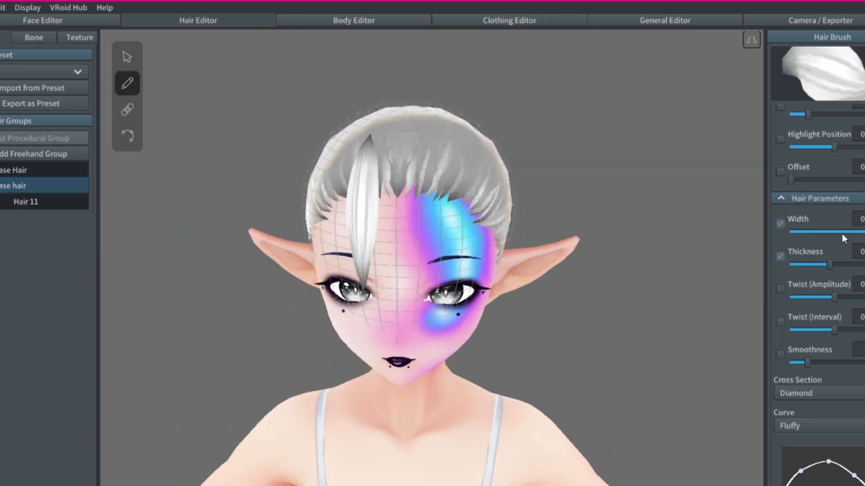
{"action": "left_click_drag", "start_coordinate": [423, 121], "coordinate": [421, 326]}
{"action": "left_click_drag", "start_coordinate": [467, 161], "coordinate": [471, 302]}
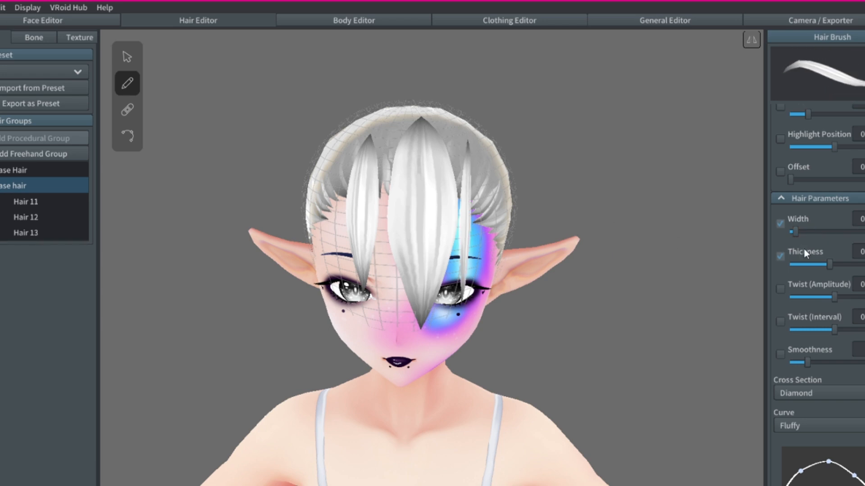
{"action": "key", "text": "ctrl+z"}
{"action": "key", "text": "ctrl+z"}
{"action": "key", "text": "ctrl+z"}
Step: Compare test strands drawn at maximum and low brush thickness, and undo them
{"action": "left_click_drag", "start_coordinate": [830, 264], "coordinate": [863, 268]}
{"action": "left_click_drag", "start_coordinate": [384, 139], "coordinate": [383, 309]}
{"action": "right_click_drag", "start_coordinate": [455, 198], "coordinate": [383, 183]}
{"action": "scroll", "coordinate": [383, 182], "scroll_direction": "up", "scroll_amount": 3}
{"action": "left_click_drag", "start_coordinate": [863, 266], "coordinate": [800, 270]}
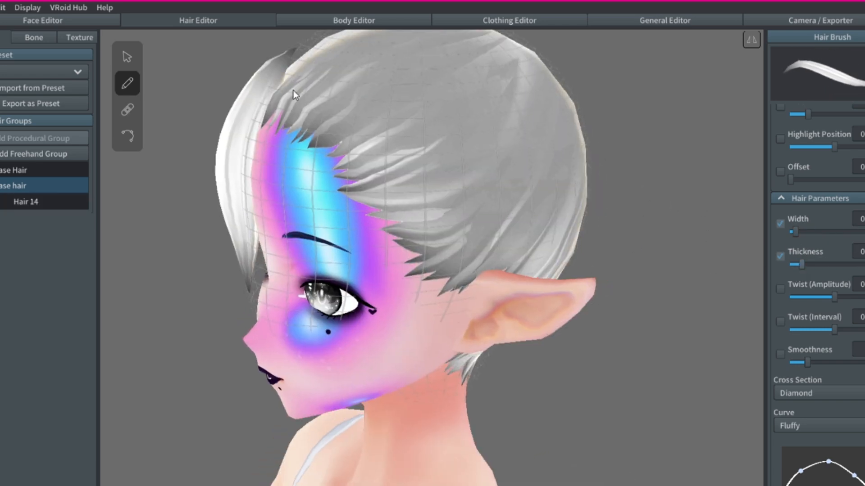
{"action": "left_click_drag", "start_coordinate": [283, 84], "coordinate": [263, 243]}
{"action": "mouse_move", "coordinate": [290, 216]}
{"action": "right_mouse_down"}
{"action": "mouse_move", "coordinate": [263, 200]}
{"action": "mouse_move", "coordinate": [358, 206]}
{"action": "right_mouse_up"}
{"action": "key", "text": "ctrl+z"}
{"action": "key", "text": "ctrl+z"}
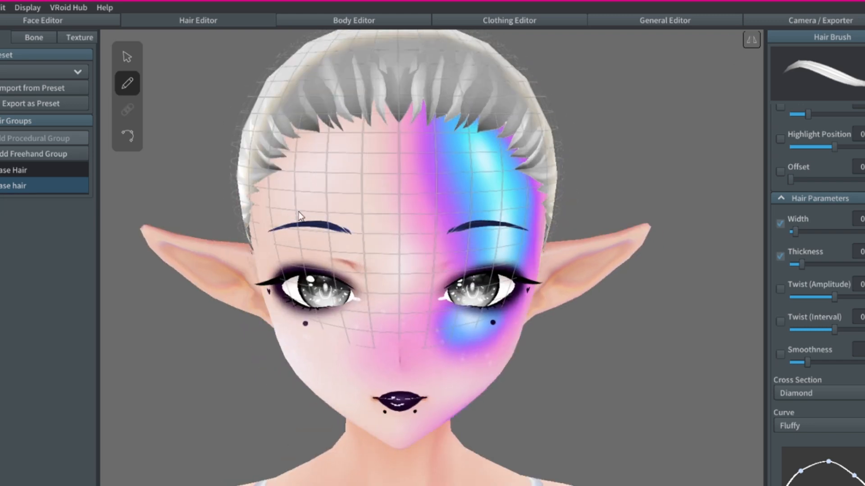
Step: Set the brush back to a medium width and thickness, and turn on mirrored drawing
{"action": "scroll", "coordinate": [585, 253], "scroll_direction": "down", "scroll_amount": 2}
{"action": "left_click_drag", "start_coordinate": [796, 232], "coordinate": [826, 232]}
{"action": "left_click", "coordinate": [751, 40]}
{"action": "right_click_drag", "start_coordinate": [671, 189], "coordinate": [651, 247]}
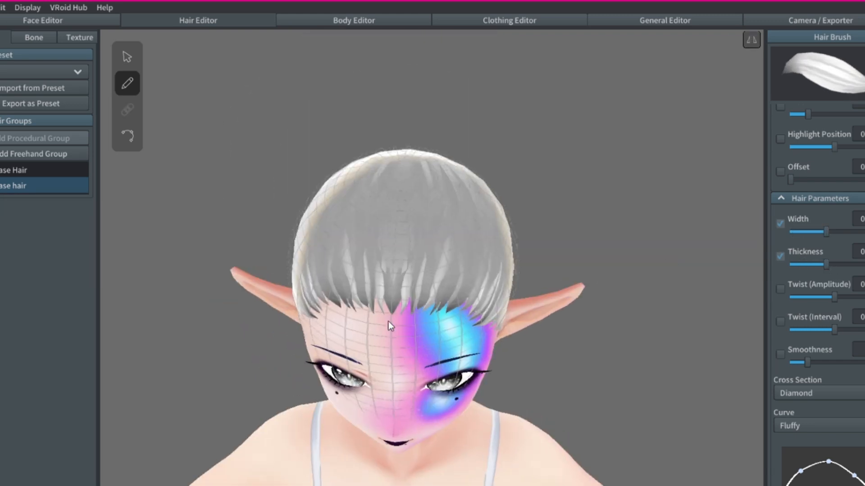
Step: Draw mirrored strands sweeping back from the center of the hairline, and check one strand's control points
{"action": "left_click_drag", "start_coordinate": [391, 315], "coordinate": [473, 238]}
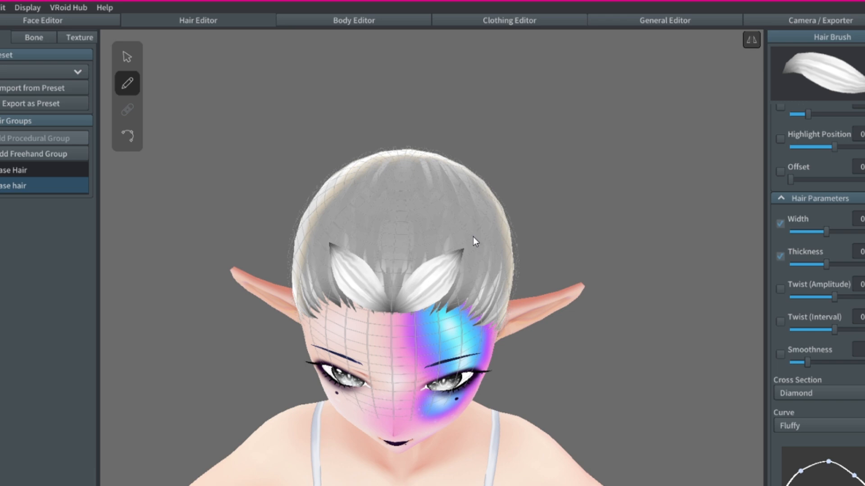
{"action": "mouse_move", "coordinate": [495, 382]}
{"action": "right_mouse_down"}
{"action": "mouse_move", "coordinate": [547, 341]}
{"action": "mouse_move", "coordinate": [527, 316]}
{"action": "mouse_move", "coordinate": [501, 336]}
{"action": "mouse_move", "coordinate": [384, 200]}
{"action": "mouse_move", "coordinate": [393, 199]}
{"action": "mouse_move", "coordinate": [333, 196]}
{"action": "right_mouse_up"}
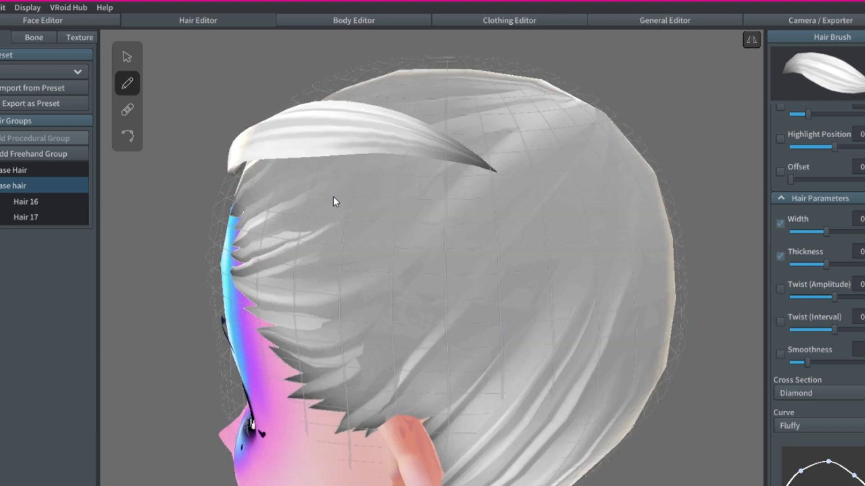
{"action": "left_click", "coordinate": [497, 173]}
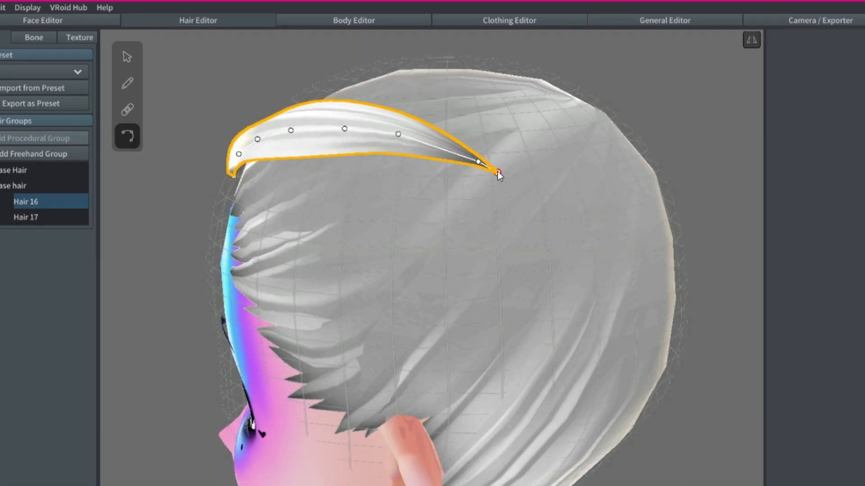
{"action": "left_click", "coordinate": [128, 59]}
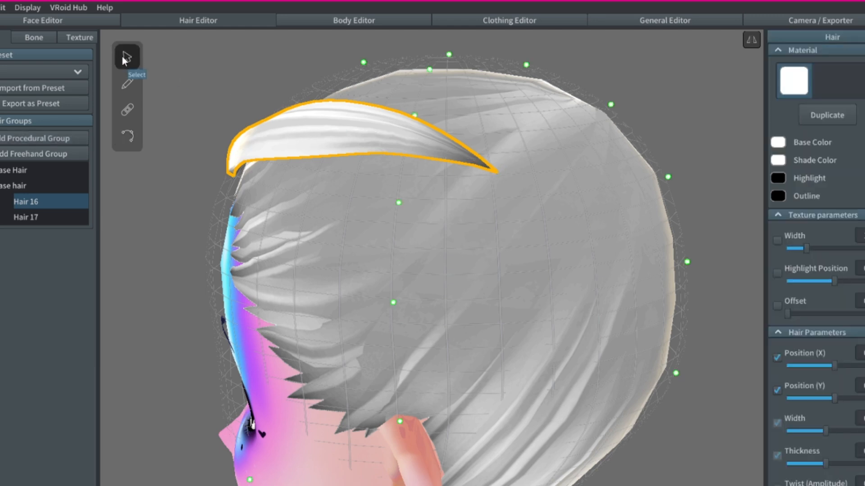
Step: Reshape the base strand at the hairline with its control points so that it sweeps toward the back of the head
{"action": "left_click", "coordinate": [127, 135]}
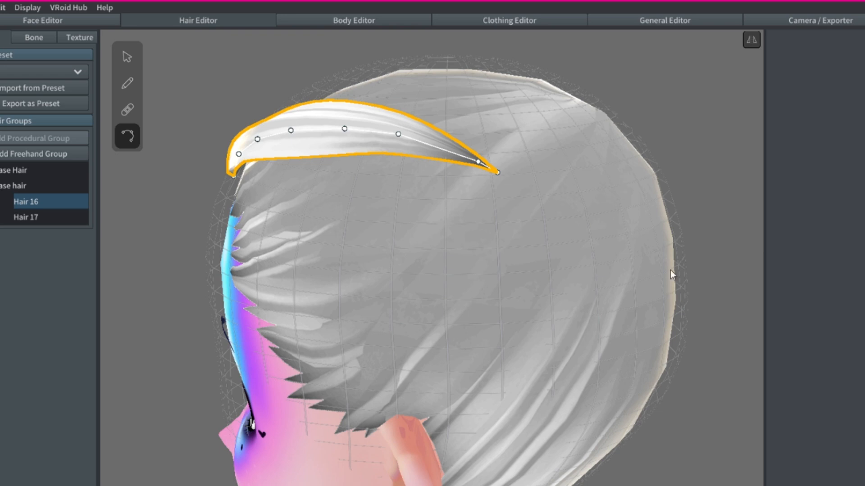
{"action": "scroll", "coordinate": [542, 262], "scroll_direction": "down", "scroll_amount": 5}
{"action": "right_click_drag", "start_coordinate": [542, 262], "coordinate": [384, 296]}
{"action": "scroll", "coordinate": [384, 295], "scroll_direction": "up", "scroll_amount": 4}
{"action": "left_click_drag", "start_coordinate": [388, 283], "coordinate": [422, 336]}
{"action": "left_click_drag", "start_coordinate": [388, 279], "coordinate": [352, 222]}
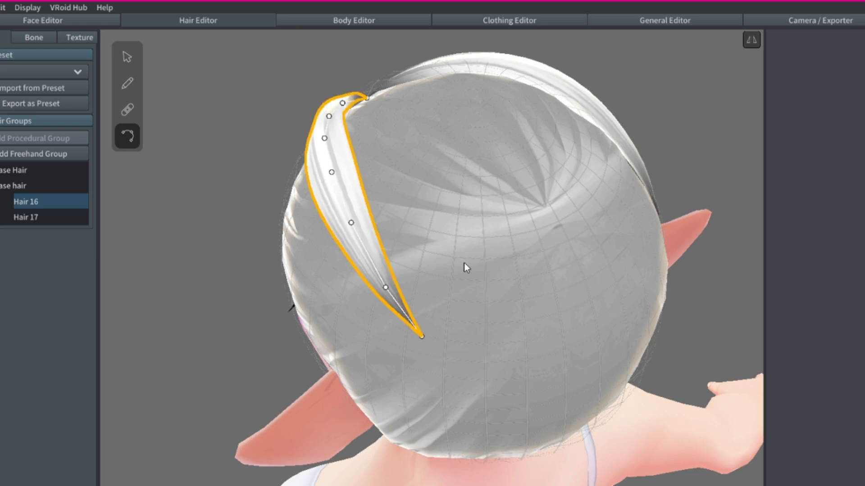
{"action": "right_click_drag", "start_coordinate": [464, 263], "coordinate": [488, 244]}
{"action": "scroll", "coordinate": [487, 244], "scroll_direction": "up", "scroll_amount": 2}
{"action": "left_click_drag", "start_coordinate": [392, 234], "coordinate": [391, 252]}
{"action": "left_click_drag", "start_coordinate": [461, 181], "coordinate": [462, 186]}
{"action": "left_click_drag", "start_coordinate": [391, 251], "coordinate": [390, 255]}
Step: Cover both sides of the head with mirrored base strands running from the hairline and parting to gathering points at the back
{"action": "key", "text": "b"}
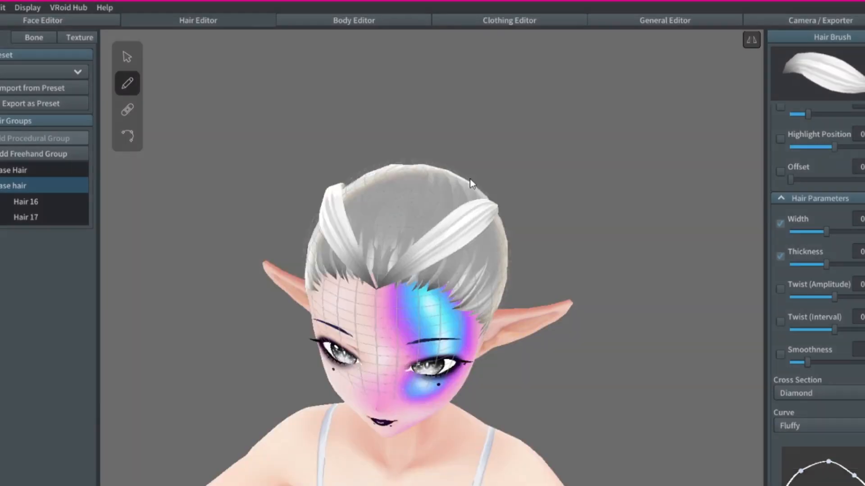
{"action": "scroll", "coordinate": [470, 179], "scroll_direction": "up", "scroll_amount": 5}
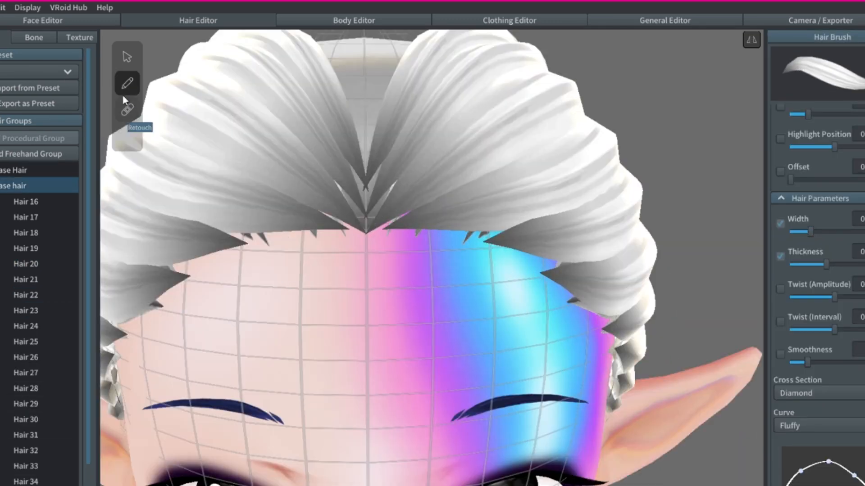
{"action": "left_click", "coordinate": [50, 451]}
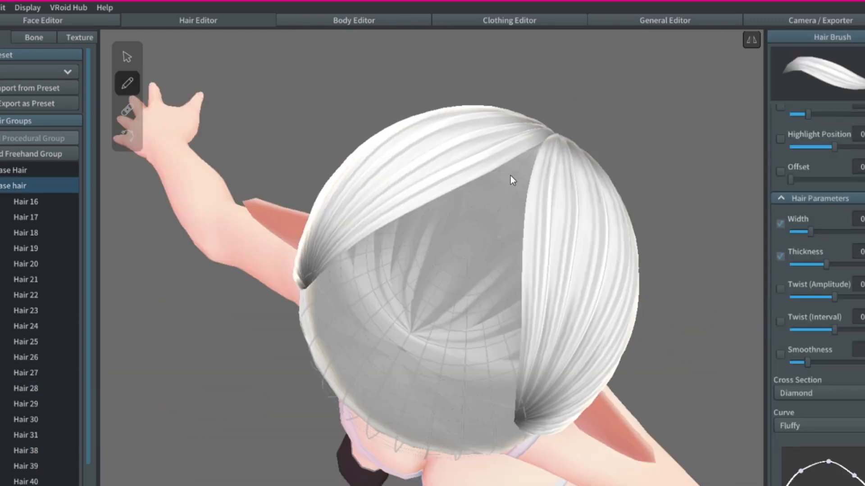
{"action": "left_click_drag", "start_coordinate": [510, 174], "coordinate": [507, 406]}
{"action": "right_click_drag", "start_coordinate": [507, 407], "coordinate": [533, 358]}
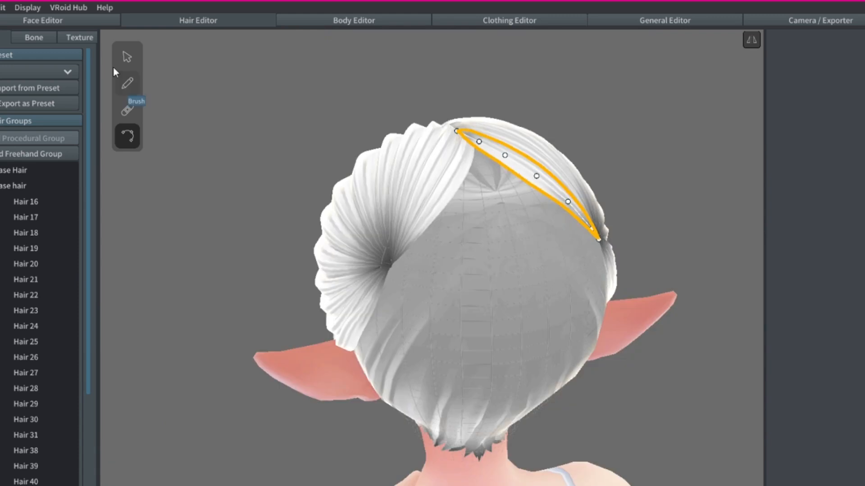
Step: Fill the back of the head and the gaps behind the ears with narrower, smoother mirrored base strands
{"action": "left_click", "coordinate": [127, 83]}
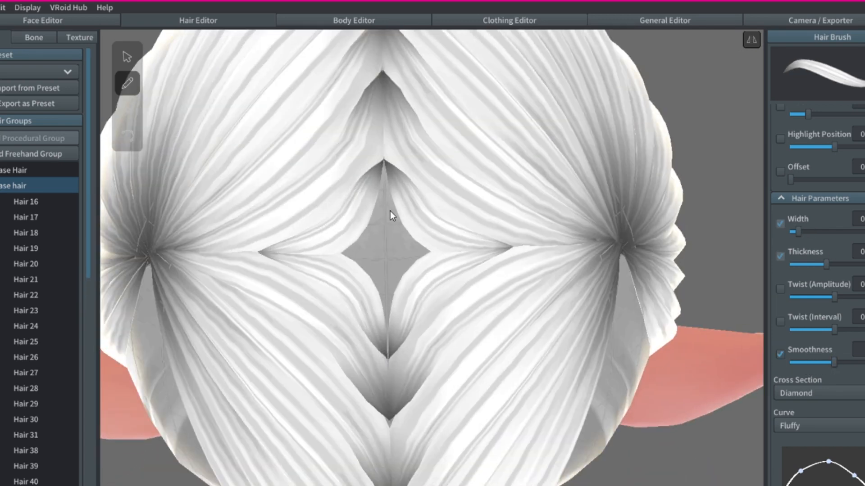
{"action": "left_click", "coordinate": [383, 269]}
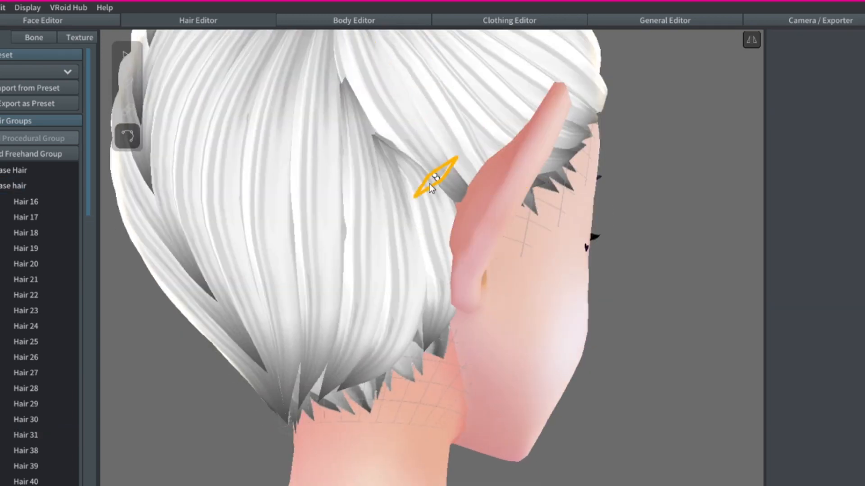
{"action": "scroll", "coordinate": [27, 451], "scroll_direction": "down", "scroll_amount": 10}
{"action": "right_click", "coordinate": [28, 450]}
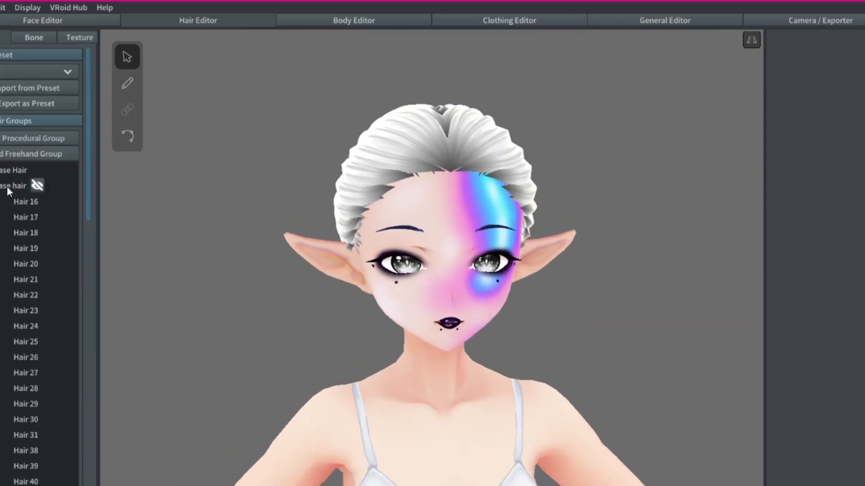
Step: Select the whole base hair group and lower its Thickness Scale so that it lies flatter on the head
{"action": "left_click", "coordinate": [33, 186]}
{"action": "right_click_drag", "start_coordinate": [225, 342], "coordinate": [327, 341]}
{"action": "left_click_drag", "start_coordinate": [818, 464], "coordinate": [797, 465]}
{"action": "right_click_drag", "start_coordinate": [316, 405], "coordinate": [513, 339]}
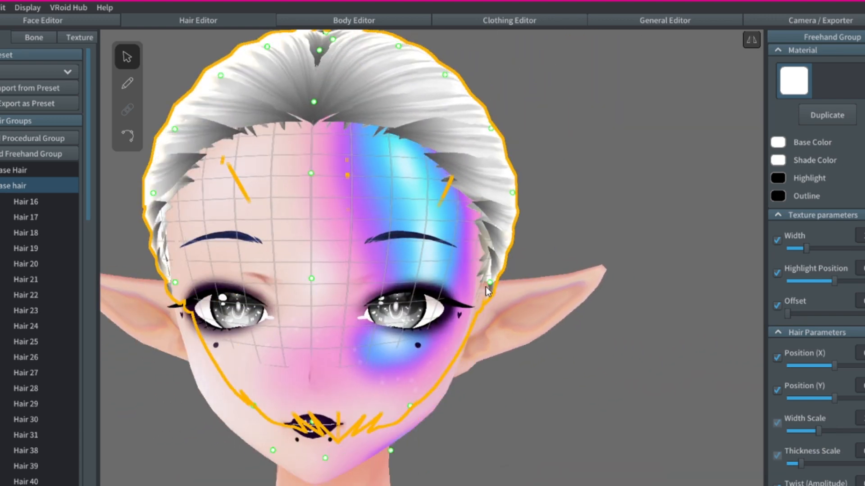
{"action": "right_click_drag", "start_coordinate": [496, 285], "coordinate": [390, 246]}
{"action": "scroll", "coordinate": [390, 244], "scroll_direction": "down", "scroll_amount": 3}
{"action": "right_click_drag", "start_coordinate": [489, 203], "coordinate": [310, 217]}
Step: Select a base strand behind the ear and examine how the hair covers that area
{"action": "left_click", "coordinate": [518, 259]}
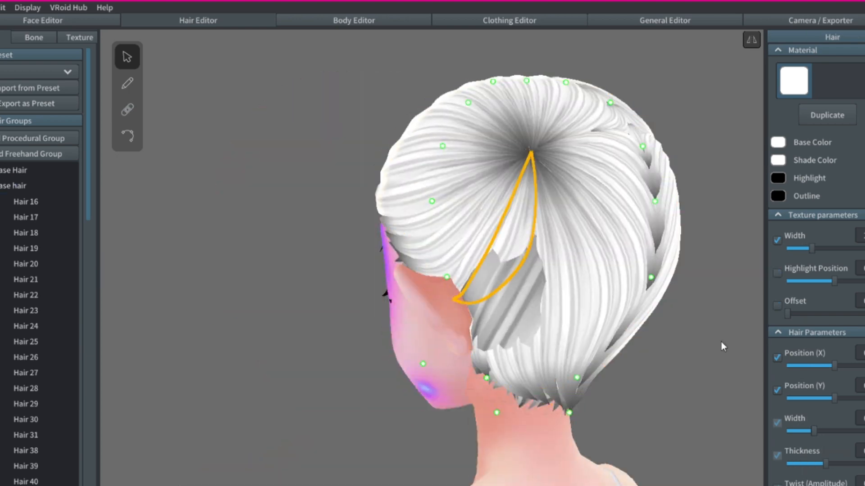
{"action": "scroll", "coordinate": [827, 426], "scroll_direction": "down", "scroll_amount": 1}
{"action": "scroll", "coordinate": [539, 228], "scroll_direction": "up", "scroll_amount": 2}
{"action": "mouse_move", "coordinate": [423, 270]}
{"action": "right_mouse_down"}
{"action": "mouse_move", "coordinate": [572, 287]}
{"action": "mouse_move", "coordinate": [423, 297]}
{"action": "right_mouse_up"}
{"action": "scroll", "coordinate": [564, 361], "scroll_direction": "down", "scroll_amount": 4}
{"action": "scroll", "coordinate": [564, 360], "scroll_direction": "up", "scroll_amount": 1}
Step: Reselect the base hair group and nudge its guide mesh points to refine the fit around the head
{"action": "left_click", "coordinate": [16, 190]}
{"action": "mouse_move", "coordinate": [234, 223]}
{"action": "right_mouse_down"}
{"action": "mouse_move", "coordinate": [392, 221]}
{"action": "mouse_move", "coordinate": [474, 272]}
{"action": "mouse_move", "coordinate": [304, 262]}
{"action": "right_mouse_up"}
{"action": "right_click_drag", "start_coordinate": [374, 214], "coordinate": [585, 163]}
{"action": "left_click", "coordinate": [509, 334]}
{"action": "right_click_drag", "start_coordinate": [510, 336], "coordinate": [550, 194]}
{"action": "scroll", "coordinate": [413, 357], "scroll_direction": "up", "scroll_amount": 5}
{"action": "left_click_drag", "start_coordinate": [413, 358], "coordinate": [412, 361]}
{"action": "scroll", "coordinate": [412, 358], "scroll_direction": "down", "scroll_amount": 5}
{"action": "right_click_drag", "start_coordinate": [414, 198], "coordinate": [450, 216]}
{"action": "scroll", "coordinate": [449, 215], "scroll_direction": "up", "scroll_amount": 3}
{"action": "left_click_drag", "start_coordinate": [419, 155], "coordinate": [411, 163]}
{"action": "scroll", "coordinate": [411, 163], "scroll_direction": "down", "scroll_amount": 4}
{"action": "right_click_drag", "start_coordinate": [411, 163], "coordinate": [460, 176]}
{"action": "scroll", "coordinate": [461, 175], "scroll_direction": "up", "scroll_amount": 3}
{"action": "scroll", "coordinate": [428, 61], "scroll_direction": "down", "scroll_amount": 5}
{"action": "mouse_move", "coordinate": [428, 61]}
{"action": "right_mouse_down"}
{"action": "mouse_move", "coordinate": [571, 244]}
{"action": "mouse_move", "coordinate": [637, 282]}
{"action": "mouse_move", "coordinate": [343, 257]}
{"action": "right_mouse_up"}
Step: Add a new freehand group below the finished base hair
{"action": "left_click", "coordinate": [2, 186]}
{"action": "left_click", "coordinate": [23, 154]}
{"action": "left_click", "coordinate": [129, 60]}
{"action": "right_click_drag", "start_coordinate": [288, 311], "coordinate": [452, 330]}
{"action": "scroll", "coordinate": [453, 331], "scroll_direction": "up", "scroll_amount": 2}
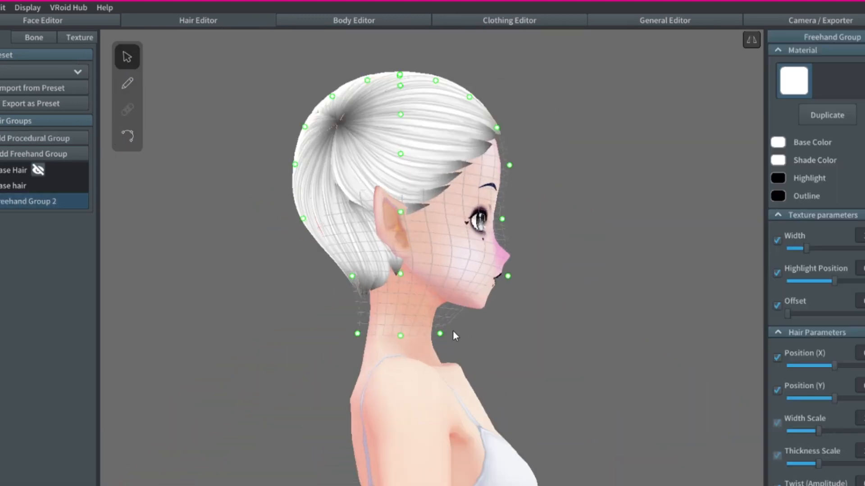
Step: Widen the new group's guide mesh beside the cheeks and above the shoulders, and switch to the Brush
{"action": "right_click_drag", "start_coordinate": [512, 358], "coordinate": [347, 356]}
{"action": "right_click_drag", "start_coordinate": [149, 77], "coordinate": [265, 81]}
{"action": "right_click_drag", "start_coordinate": [653, 156], "coordinate": [532, 158]}
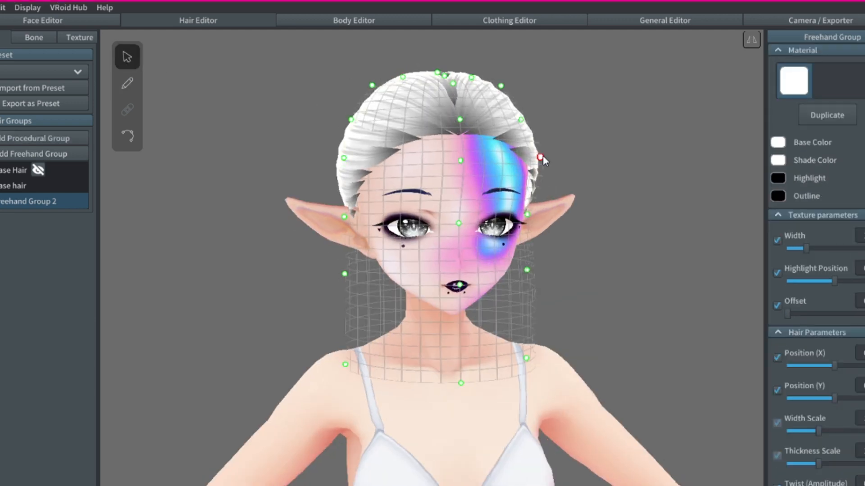
{"action": "left_click_drag", "start_coordinate": [539, 215], "coordinate": [551, 221]}
{"action": "left_click_drag", "start_coordinate": [536, 365], "coordinate": [550, 308]}
{"action": "left_click", "coordinate": [128, 84]}
{"action": "right_click_drag", "start_coordinate": [478, 150], "coordinate": [582, 227]}
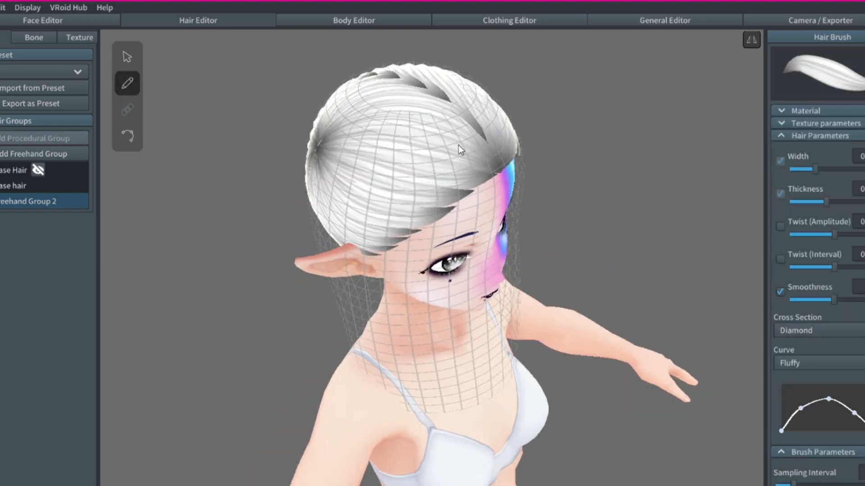
{"action": "left_click_drag", "start_coordinate": [457, 146], "coordinate": [433, 380]}
{"action": "right_click_drag", "start_coordinate": [421, 343], "coordinate": [438, 285]}
{"action": "key", "text": "ctrl+z"}
Step: Draw two mirrored pairs of long strands from the front parting down past the cheeks, slightly widening the brush between them
{"action": "left_click_drag", "start_coordinate": [441, 94], "coordinate": [398, 409]}
{"action": "mouse_move", "coordinate": [232, 180]}
{"action": "right_mouse_down"}
{"action": "mouse_move", "coordinate": [274, 210]}
{"action": "mouse_move", "coordinate": [373, 214]}
{"action": "mouse_move", "coordinate": [239, 205]}
{"action": "mouse_move", "coordinate": [315, 210]}
{"action": "right_mouse_up"}
{"action": "left_click_drag", "start_coordinate": [791, 171], "coordinate": [794, 171]}
{"action": "right_click_drag", "start_coordinate": [547, 182], "coordinate": [581, 197]}
{"action": "left_click_drag", "start_coordinate": [478, 85], "coordinate": [444, 314]}
{"action": "right_click_drag", "start_coordinate": [520, 395], "coordinate": [545, 423]}
Step: Reshape the second mirrored pair of long side strands with its control points, starting at the roots by the parting
{"action": "scroll", "coordinate": [549, 350], "scroll_direction": "up", "scroll_amount": 4}
{"action": "left_click", "coordinate": [127, 136]}
{"action": "scroll", "coordinate": [467, 129], "scroll_direction": "up", "scroll_amount": 5}
{"action": "left_click", "coordinate": [467, 130]}
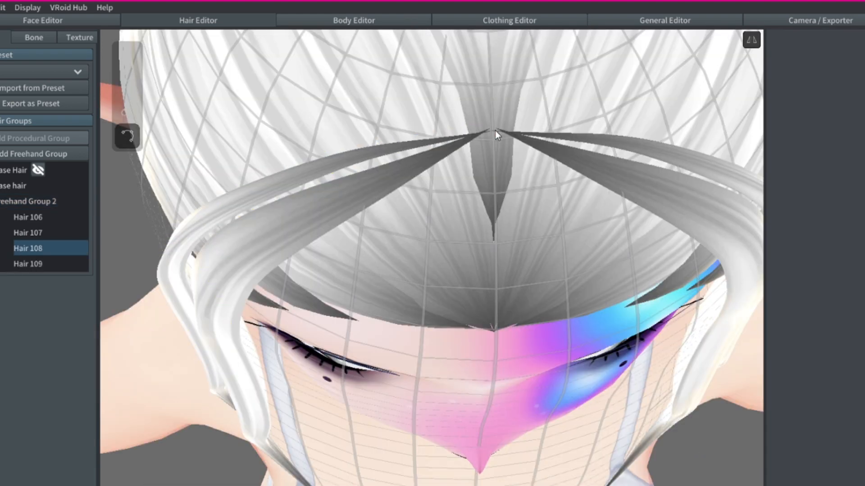
{"action": "left_click_drag", "start_coordinate": [362, 157], "coordinate": [318, 183]}
{"action": "right_click_drag", "start_coordinate": [283, 194], "coordinate": [331, 140]}
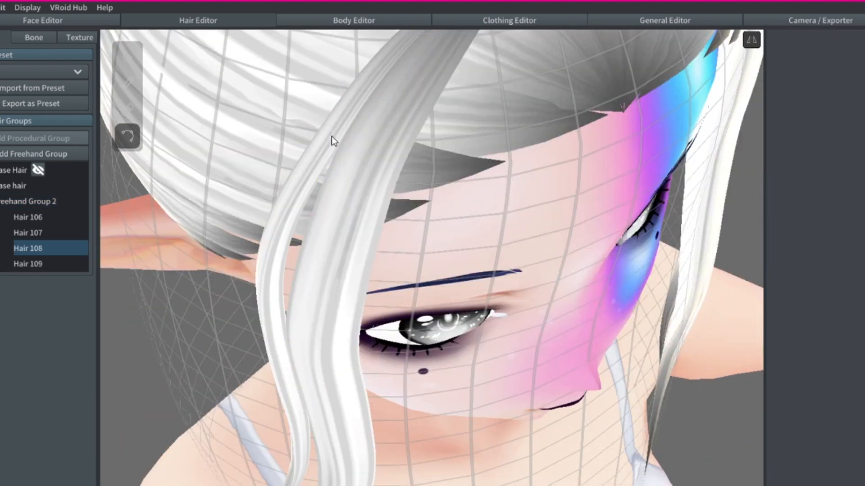
{"action": "left_click_drag", "start_coordinate": [283, 273], "coordinate": [288, 276]}
{"action": "mouse_move", "coordinate": [287, 276]}
{"action": "right_mouse_down"}
{"action": "mouse_move", "coordinate": [359, 225]}
{"action": "mouse_move", "coordinate": [472, 213]}
{"action": "mouse_move", "coordinate": [501, 183]}
{"action": "mouse_move", "coordinate": [773, 228]}
{"action": "right_mouse_up"}
Step: Add a third, thin mirrored pair of strands on the inner side of the face and name the group Side bangs
{"action": "scroll", "coordinate": [360, 225], "scroll_direction": "down", "scroll_amount": 5}
{"action": "left_click", "coordinate": [127, 84]}
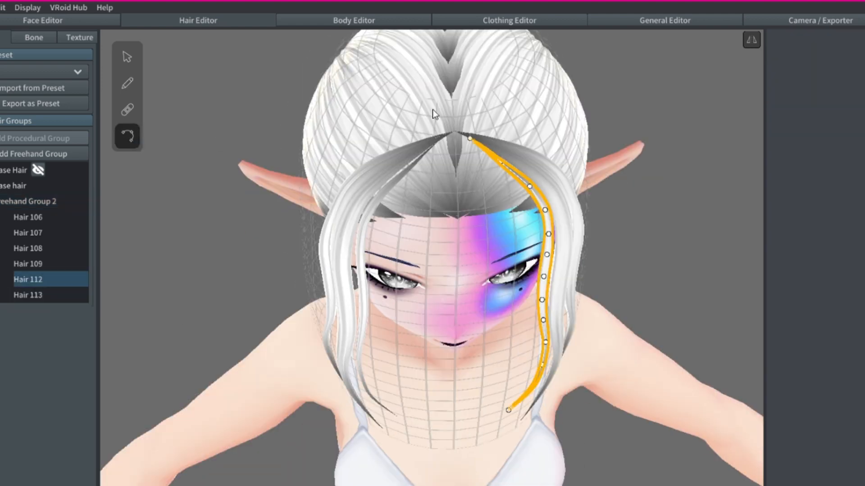
{"action": "scroll", "coordinate": [582, 193], "scroll_direction": "up", "scroll_amount": 3}
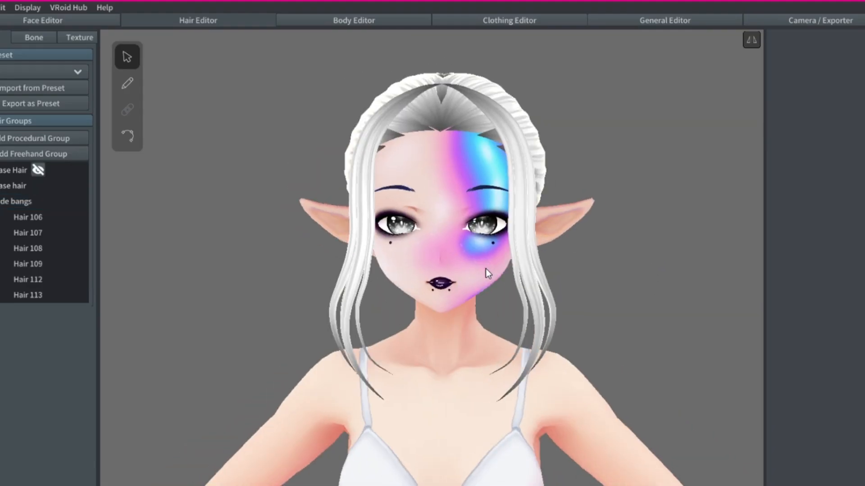
Step: Add another freehand group and draw three wide, blunt-ended bang strands over the forehead from the parting
{"action": "left_click", "coordinate": [4, 201]}
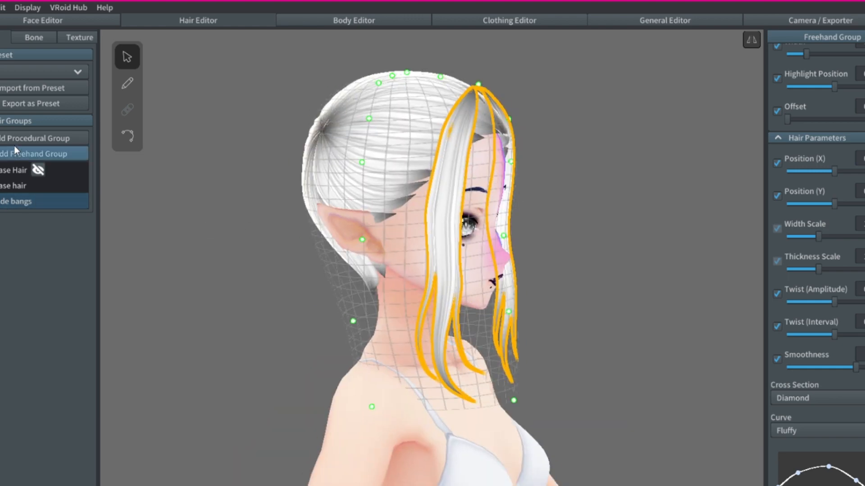
{"action": "left_click", "coordinate": [18, 152]}
{"action": "left_click", "coordinate": [127, 89]}
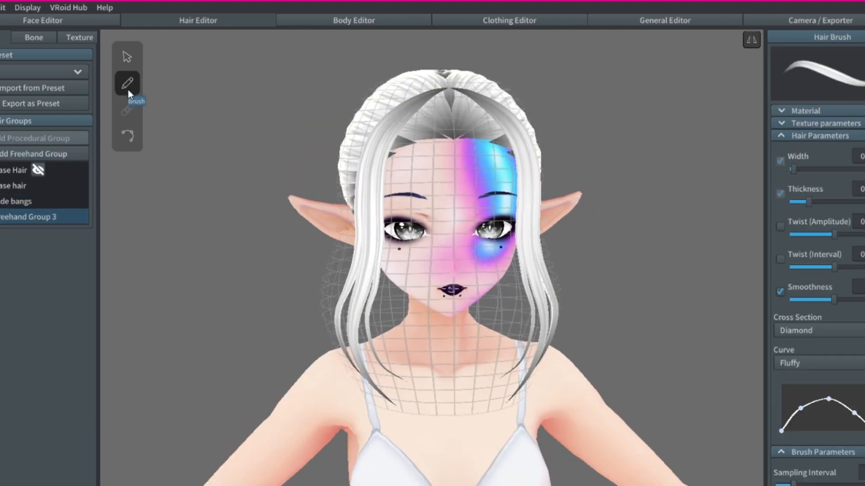
{"action": "scroll", "coordinate": [544, 239], "scroll_direction": "up", "scroll_amount": 3}
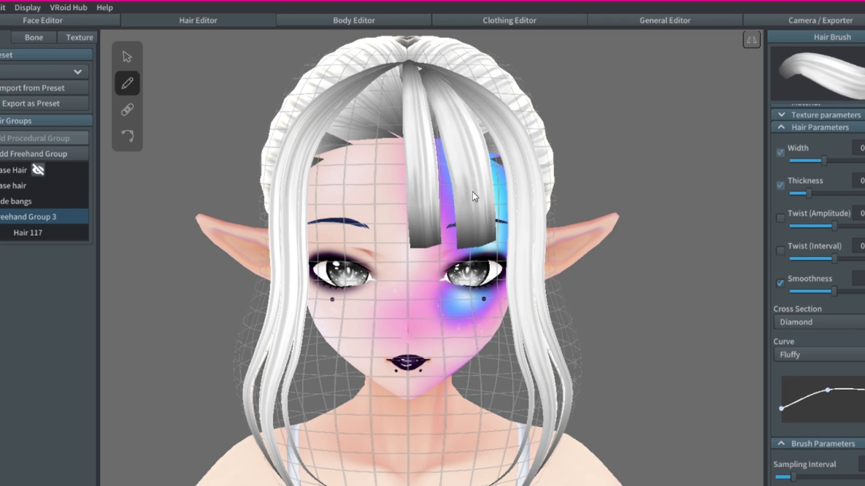
{"action": "left_click_drag", "start_coordinate": [388, 64], "coordinate": [362, 248]}
{"action": "right_click_drag", "start_coordinate": [558, 125], "coordinate": [465, 205]}
{"action": "scroll", "coordinate": [465, 205], "scroll_direction": "up", "scroll_amount": 2}
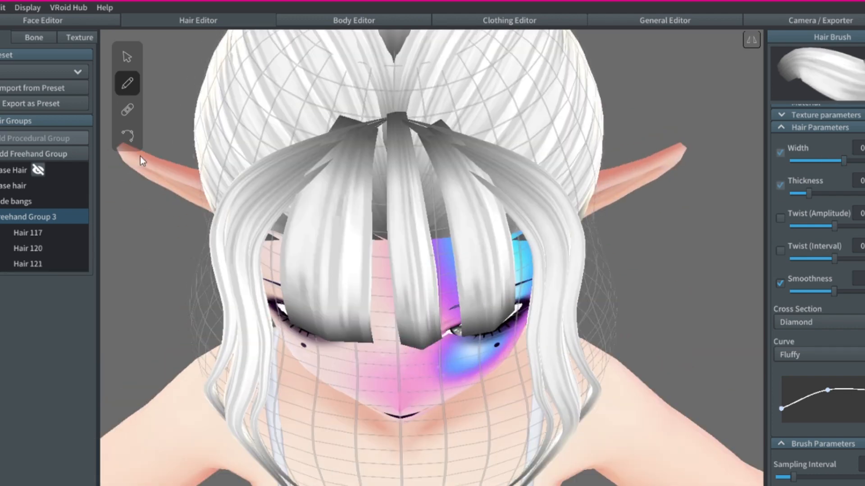
Step: Raise the tip of the center bang strand with its control points to line it up with its neighbours
{"action": "left_click", "coordinate": [28, 264]}
{"action": "left_click", "coordinate": [128, 136]}
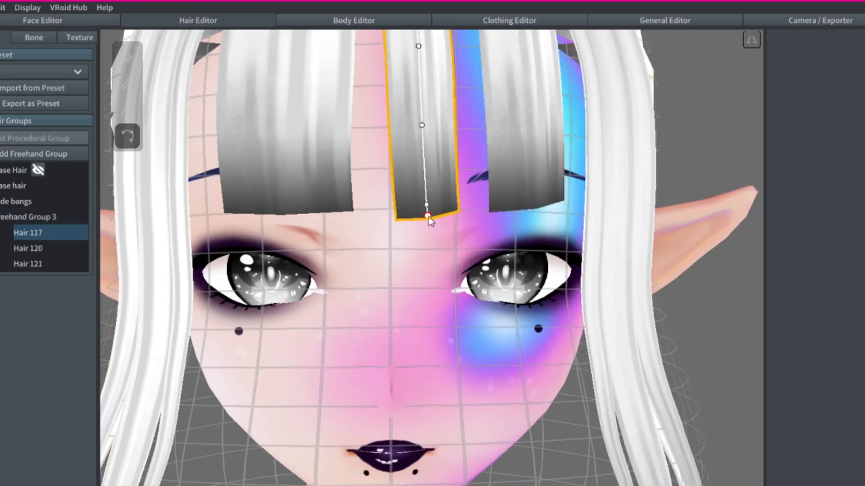
{"action": "mouse_move", "coordinate": [428, 217]}
{"action": "left_mouse_down"}
{"action": "mouse_move", "coordinate": [426, 196]}
{"action": "mouse_move", "coordinate": [426, 206]}
{"action": "left_mouse_up"}
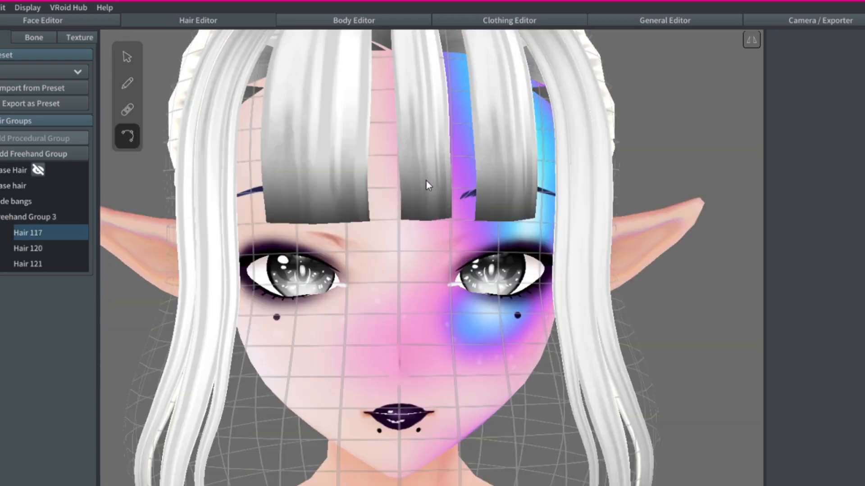
Step: Switch the brush to a pointed shape and narrower width, and draw strands filling the gaps between the wide bangs
{"action": "left_click", "coordinate": [129, 89]}
{"action": "left_click", "coordinate": [812, 371]}
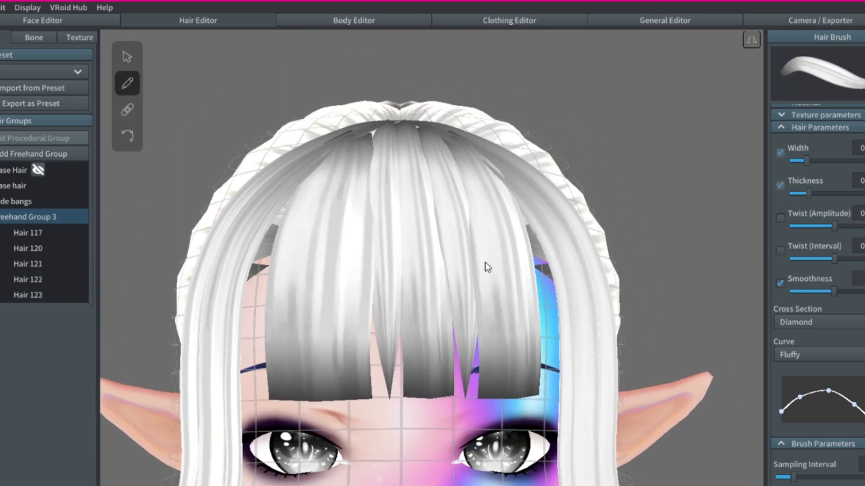
{"action": "left_click_drag", "start_coordinate": [807, 161], "coordinate": [804, 161]}
{"action": "key", "text": "ctrl+z"}
{"action": "left_click_drag", "start_coordinate": [418, 129], "coordinate": [469, 393]}
Step: Draw thin pointed strands at the outer edges of the bangs, next to the side bangs
{"action": "mouse_move", "coordinate": [509, 329]}
{"action": "right_mouse_down"}
{"action": "mouse_move", "coordinate": [513, 288]}
{"action": "mouse_move", "coordinate": [471, 194]}
{"action": "right_mouse_up"}
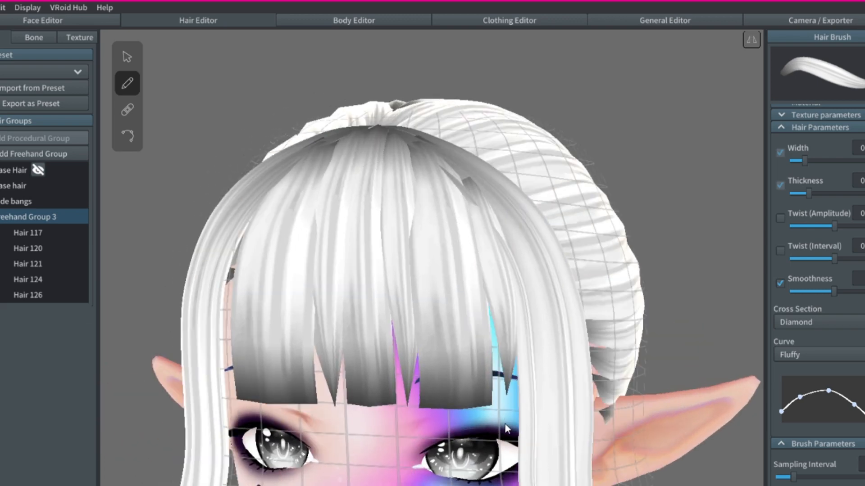
{"action": "left_click_drag", "start_coordinate": [505, 424], "coordinate": [507, 429]}
{"action": "right_click_drag", "start_coordinate": [270, 253], "coordinate": [382, 253]}
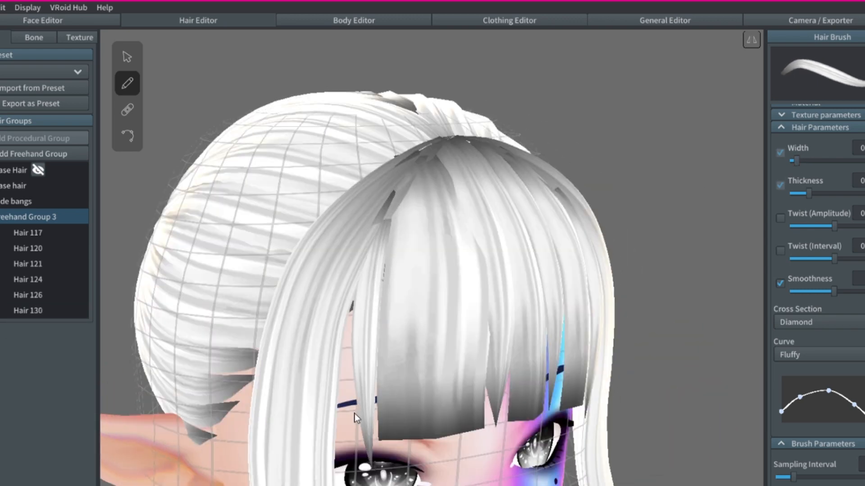
Step: Fine-tune the thin outer bang strands on both sides with their control points
{"action": "scroll", "coordinate": [367, 417], "scroll_direction": "down", "scroll_amount": 5}
{"action": "mouse_move", "coordinate": [367, 417]}
{"action": "right_mouse_down"}
{"action": "mouse_move", "coordinate": [405, 386]}
{"action": "mouse_move", "coordinate": [397, 342]}
{"action": "right_mouse_up"}
{"action": "scroll", "coordinate": [396, 342], "scroll_direction": "up", "scroll_amount": 6}
{"action": "left_click", "coordinate": [128, 139]}
{"action": "left_click", "coordinate": [345, 241]}
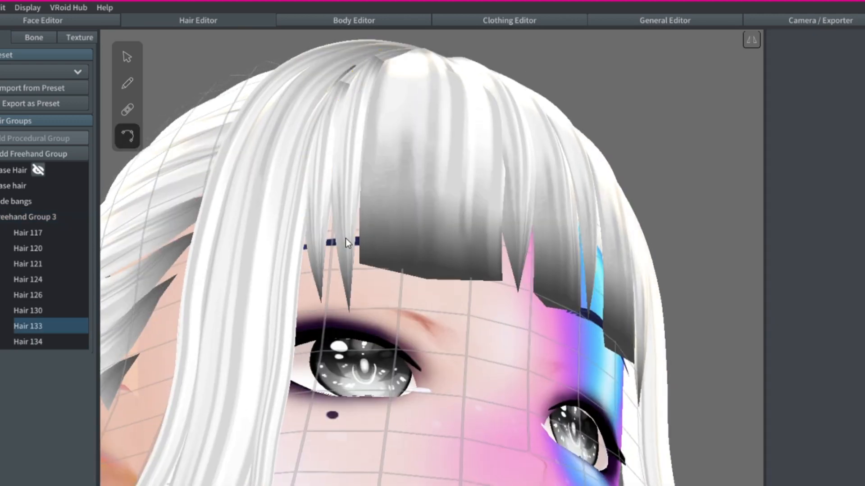
{"action": "right_click_drag", "start_coordinate": [671, 180], "coordinate": [585, 262]}
{"action": "left_click", "coordinate": [575, 404]}
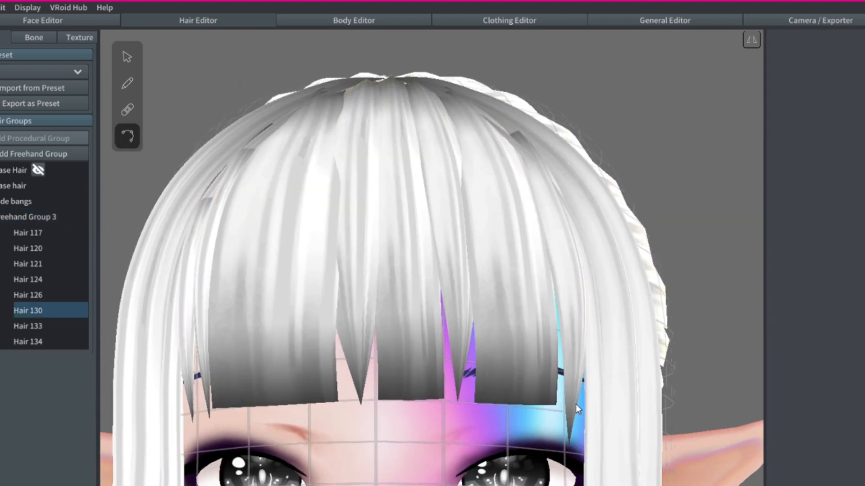
Step: Rename the forehead hair group as Bangs
{"action": "scroll", "coordinate": [513, 397], "scroll_direction": "down", "scroll_amount": 6}
{"action": "right_click_drag", "start_coordinate": [513, 397], "coordinate": [622, 397]}
{"action": "left_click", "coordinate": [19, 218]}
{"action": "right_click", "coordinate": [19, 219]}
{"action": "left_click", "coordinate": [36, 226]}
{"action": "type", "text": "Bangs"}
{"action": "left_click", "coordinate": [510, 278]}
Step: Adjust the guide mesh points of the Bangs group to refine how the bangs sit over the forehead
{"action": "mouse_move", "coordinate": [360, 261]}
{"action": "right_mouse_down"}
{"action": "mouse_move", "coordinate": [424, 260]}
{"action": "mouse_move", "coordinate": [418, 243]}
{"action": "right_mouse_up"}
{"action": "left_click", "coordinate": [130, 58]}
{"action": "scroll", "coordinate": [487, 180], "scroll_direction": "up", "scroll_amount": 5}
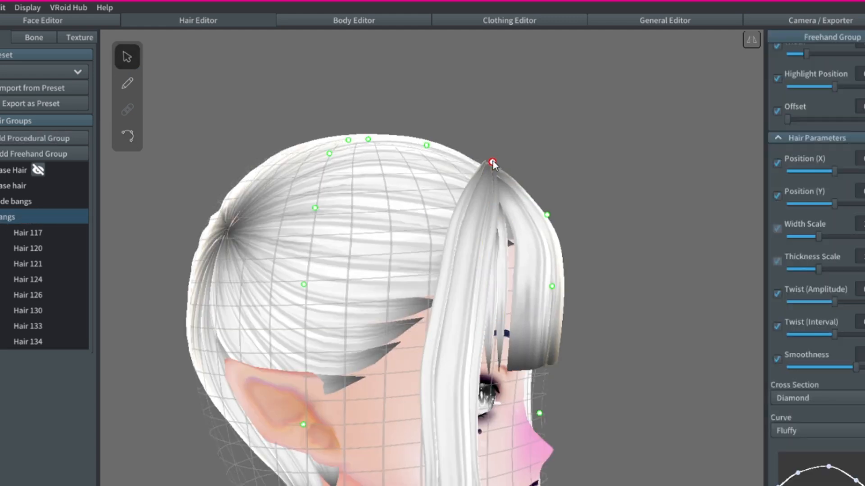
{"action": "right_click_drag", "start_coordinate": [494, 165], "coordinate": [541, 198]}
{"action": "right_click_drag", "start_coordinate": [533, 414], "coordinate": [418, 404]}
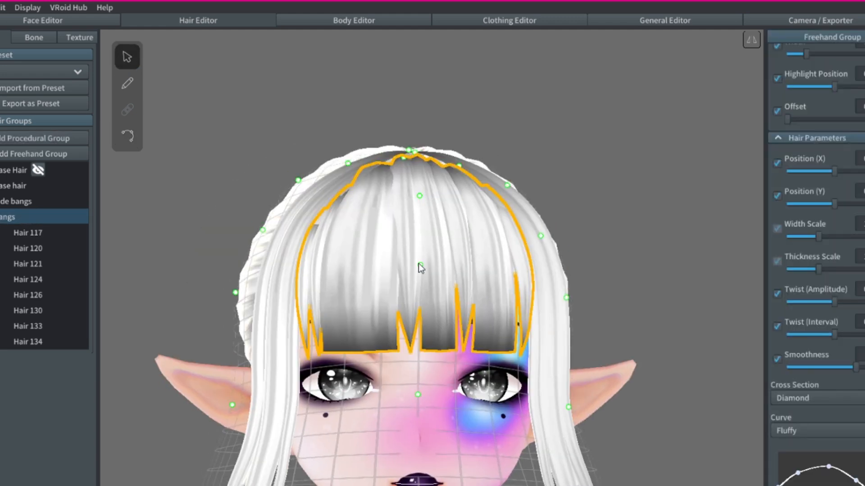
{"action": "right_click_drag", "start_coordinate": [418, 258], "coordinate": [496, 318]}
{"action": "scroll", "coordinate": [495, 318], "scroll_direction": "down", "scroll_amount": 3}
{"action": "middle_click_drag", "start_coordinate": [496, 318], "coordinate": [446, 180]}
{"action": "left_click_drag", "start_coordinate": [439, 428], "coordinate": [447, 429]}
{"action": "right_click_drag", "start_coordinate": [554, 336], "coordinate": [493, 340]}
Step: Examine the control points of a thin outer bang strand beside the side bangs
{"action": "left_click", "coordinate": [128, 136]}
{"action": "right_click_drag", "start_coordinate": [493, 271], "coordinate": [511, 315]}
{"action": "left_click", "coordinate": [354, 207]}
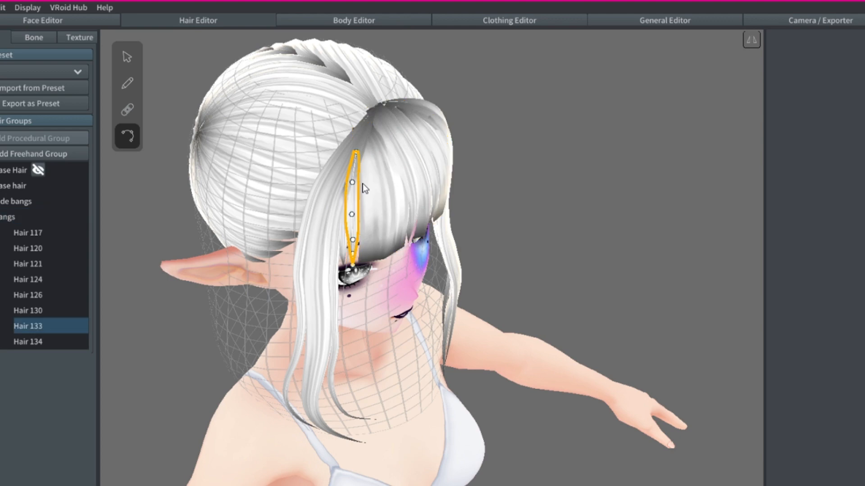
{"action": "right_click_drag", "start_coordinate": [354, 206], "coordinate": [298, 176]}
{"action": "scroll", "coordinate": [297, 180], "scroll_direction": "up", "scroll_amount": 4}
{"action": "middle_click_drag", "start_coordinate": [297, 180], "coordinate": [300, 293]}
Step: Fine-tune the width settings of individual narrow strands in the bangs
{"action": "left_click", "coordinate": [127, 57]}
{"action": "mouse_move", "coordinate": [798, 210]}
{"action": "left_mouse_down"}
{"action": "mouse_move", "coordinate": [811, 213]}
{"action": "mouse_move", "coordinate": [794, 210]}
{"action": "left_mouse_up"}
{"action": "left_click", "coordinate": [379, 347]}
{"action": "right_click_drag", "start_coordinate": [682, 224], "coordinate": [630, 225]}
{"action": "left_click", "coordinate": [391, 325]}
{"action": "left_click_drag", "start_coordinate": [798, 210], "coordinate": [824, 210]}
{"action": "left_click", "coordinate": [518, 315]}
{"action": "right_click_drag", "start_coordinate": [586, 247], "coordinate": [495, 250]}
{"action": "left_click", "coordinate": [489, 251]}
{"action": "scroll", "coordinate": [489, 252], "scroll_direction": "down", "scroll_amount": 3}
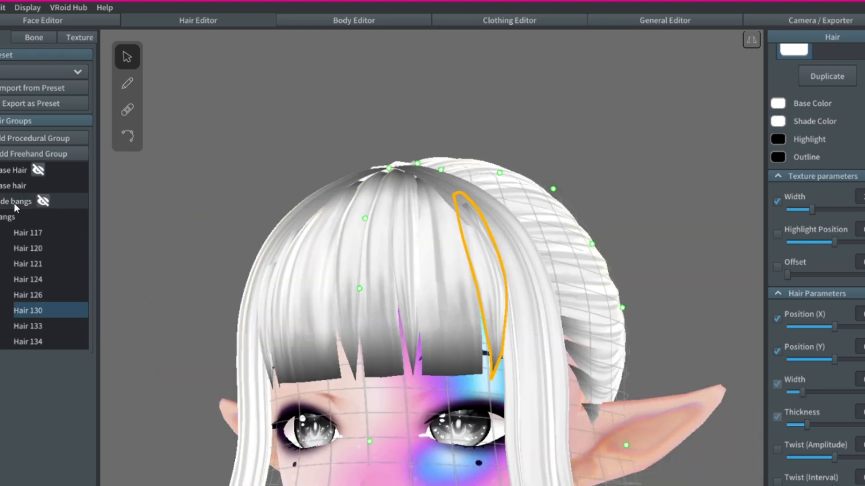
Step: Add a freehand group and draw wide ponytail strands falling from the gathered hair at the back of the head
{"action": "left_click", "coordinate": [16, 203]}
{"action": "right_click_drag", "start_coordinate": [594, 433], "coordinate": [622, 452]}
{"action": "mouse_move", "coordinate": [585, 245]}
{"action": "right_mouse_down"}
{"action": "mouse_move", "coordinate": [388, 158]}
{"action": "mouse_move", "coordinate": [547, 259]}
{"action": "mouse_move", "coordinate": [270, 263]}
{"action": "right_mouse_up"}
{"action": "scroll", "coordinate": [547, 260], "scroll_direction": "down", "scroll_amount": 5}
{"action": "left_click", "coordinate": [546, 260]}
{"action": "scroll", "coordinate": [507, 267], "scroll_direction": "down", "scroll_amount": 2}
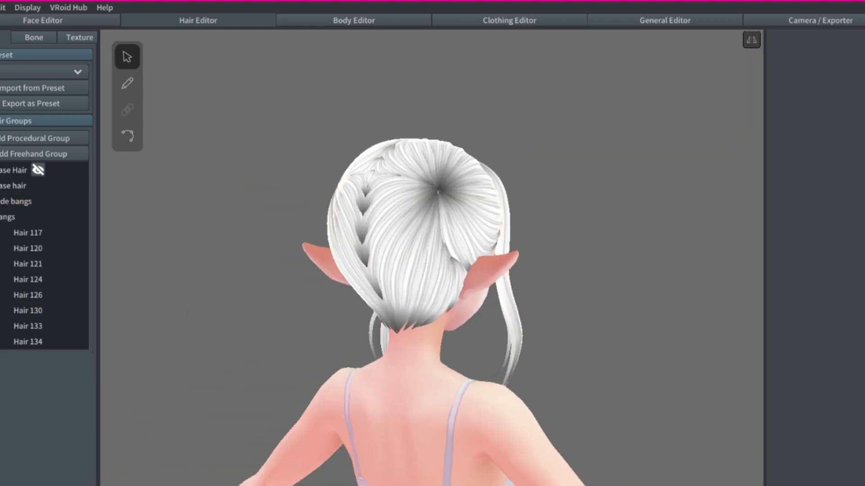
{"action": "left_click", "coordinate": [34, 154]}
{"action": "left_click", "coordinate": [127, 83]}
{"action": "middle_click_drag", "start_coordinate": [558, 289], "coordinate": [604, 135]}
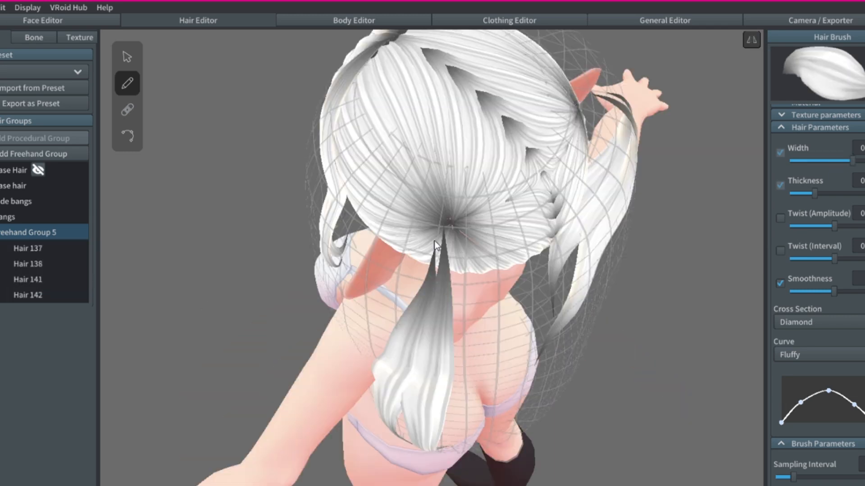
Step: Adjust the control points of the inner ponytail strand so it follows the rest of the ponytail
{"action": "left_click", "coordinate": [127, 136]}
{"action": "left_click", "coordinate": [443, 291]}
{"action": "right_click_drag", "start_coordinate": [442, 290], "coordinate": [625, 213]}
{"action": "scroll", "coordinate": [626, 213], "scroll_direction": "up", "scroll_amount": 3}
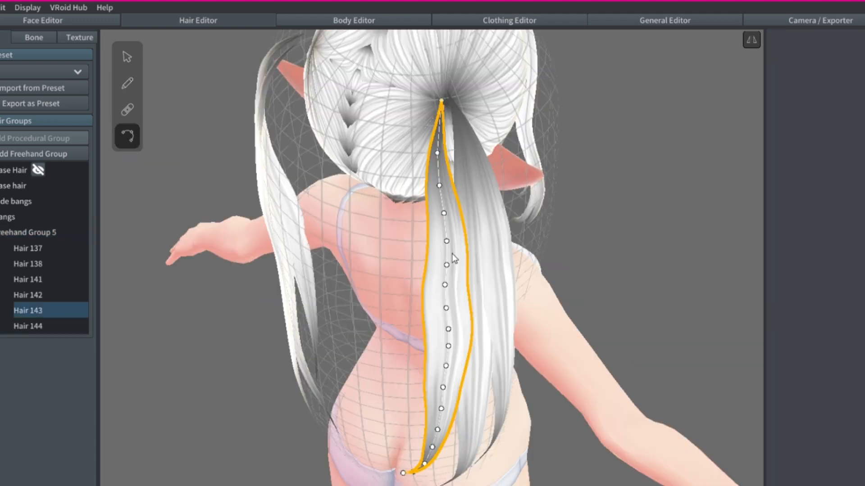
{"action": "right_click_drag", "start_coordinate": [453, 253], "coordinate": [382, 241]}
{"action": "scroll", "coordinate": [382, 241], "scroll_direction": "up", "scroll_amount": 3}
{"action": "right_click_drag", "start_coordinate": [350, 398], "coordinate": [434, 190]}
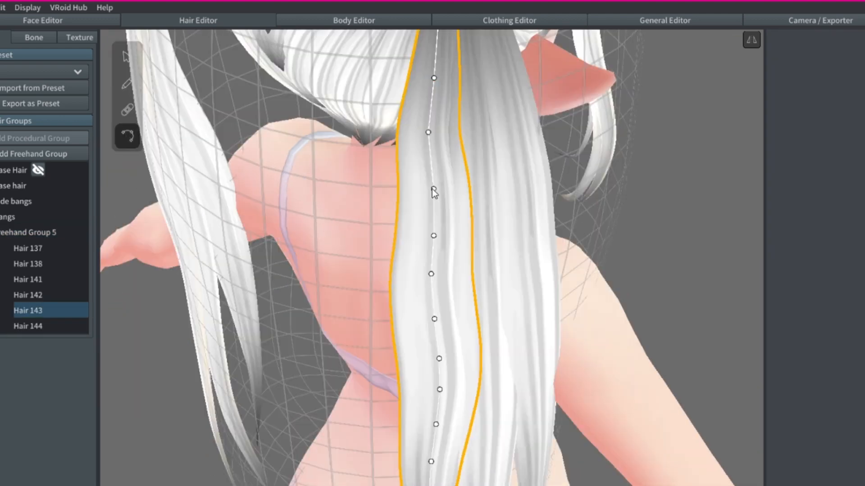
{"action": "left_click_drag", "start_coordinate": [434, 190], "coordinate": [428, 190]}
Step: Draw additional medium-width strands on the inner side of the ponytails and show their control points
{"action": "scroll", "coordinate": [376, 242], "scroll_direction": "down", "scroll_amount": 5}
{"action": "left_click", "coordinate": [28, 233]}
{"action": "left_click", "coordinate": [127, 83]}
{"action": "right_click_drag", "start_coordinate": [423, 180], "coordinate": [472, 178]}
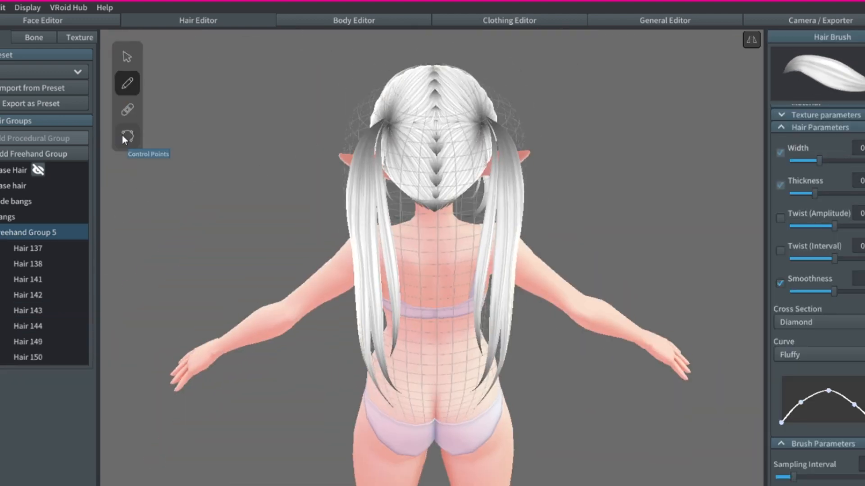
{"action": "left_click", "coordinate": [127, 136]}
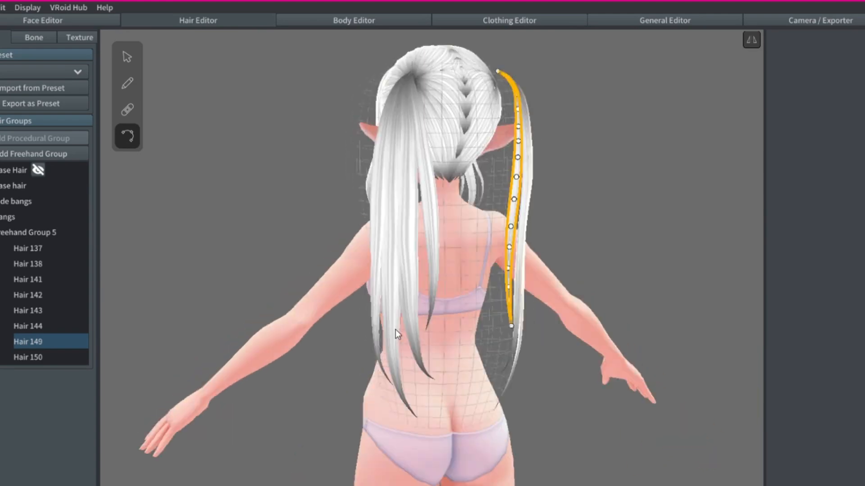
Step: Add thin strands to the ponytail group with a narrow brush, starting from the ponytail root
{"action": "left_click", "coordinate": [29, 233]}
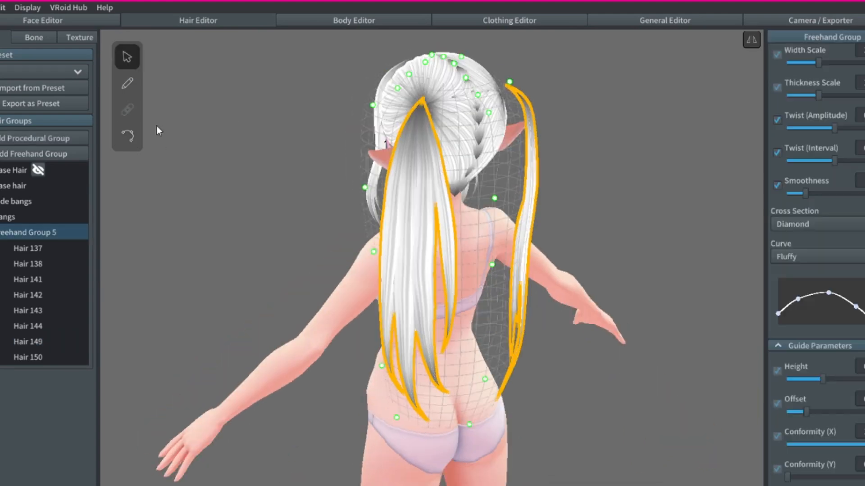
{"action": "left_click", "coordinate": [127, 83]}
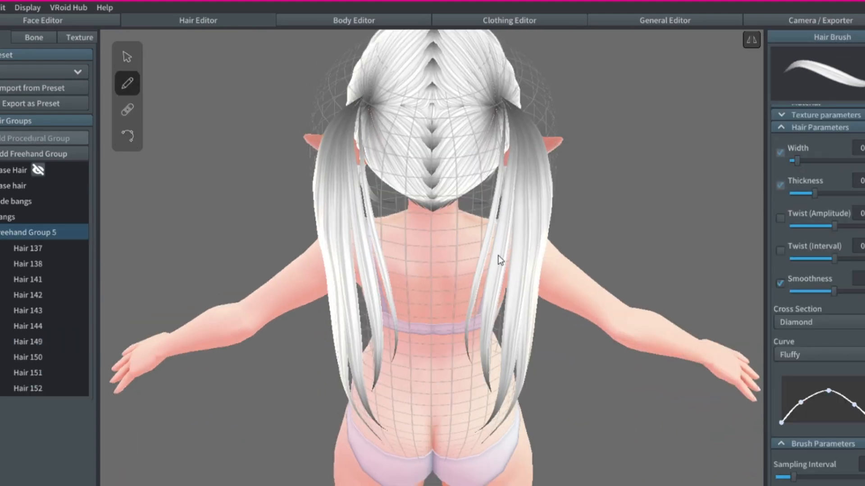
{"action": "right_click_drag", "start_coordinate": [498, 257], "coordinate": [389, 77]}
{"action": "left_click_drag", "start_coordinate": [389, 77], "coordinate": [407, 410]}
Step: Examine the control points of the thin strand beneath the ponytail
{"action": "left_click", "coordinate": [127, 136]}
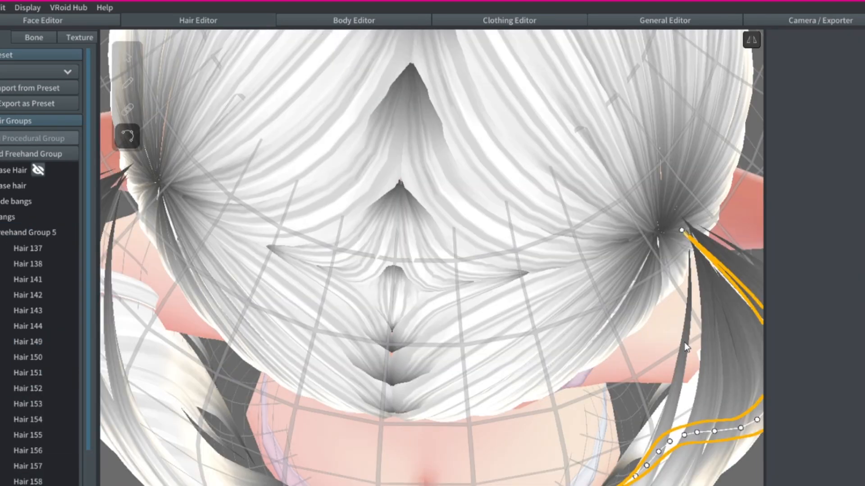
{"action": "left_click", "coordinate": [479, 324]}
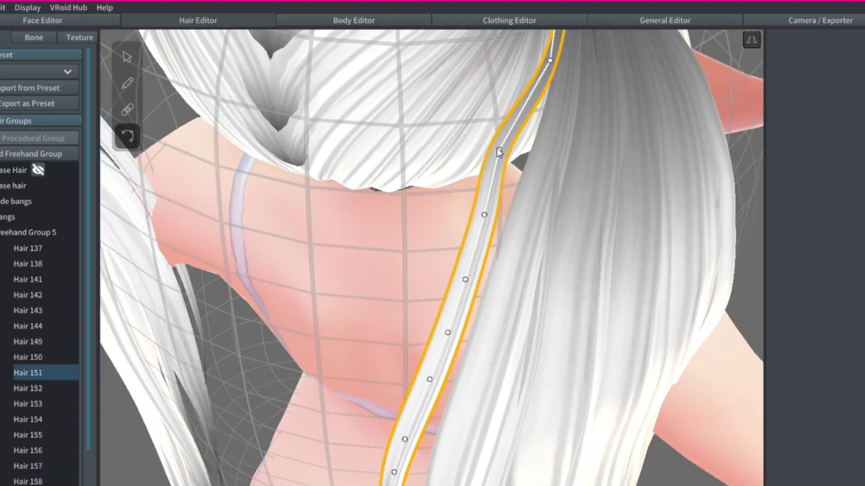
{"action": "scroll", "coordinate": [496, 148], "scroll_direction": "down", "scroll_amount": 5}
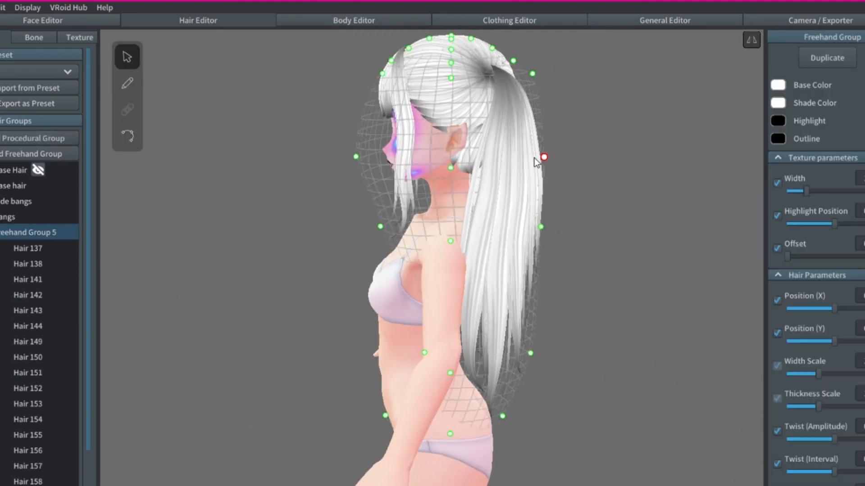
Step: Reshape the ponytail group's guide mesh by moving its points behind the head, along the back and near the waist
{"action": "left_click_drag", "start_coordinate": [535, 158], "coordinate": [524, 158]}
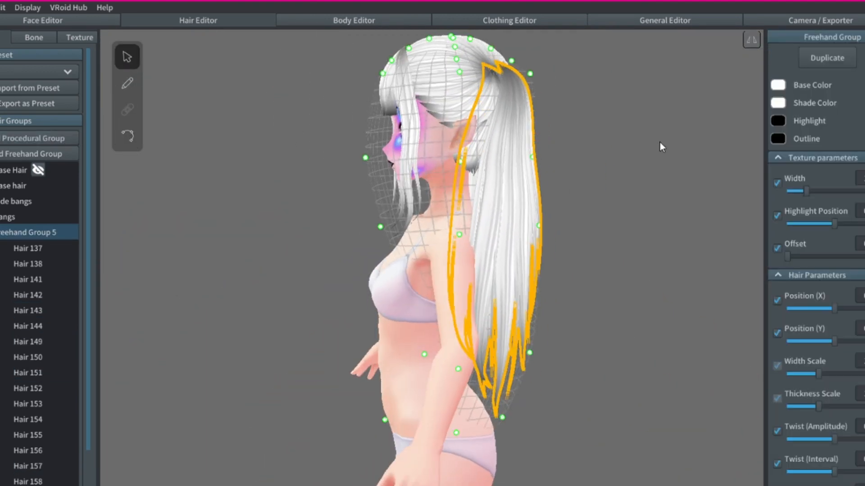
{"action": "left_click_drag", "start_coordinate": [541, 226], "coordinate": [561, 231]}
{"action": "left_click_drag", "start_coordinate": [531, 353], "coordinate": [521, 360]}
{"action": "right_click_drag", "start_coordinate": [521, 360], "coordinate": [543, 235]}
{"action": "left_click_drag", "start_coordinate": [540, 233], "coordinate": [553, 239]}
{"action": "left_click_drag", "start_coordinate": [361, 365], "coordinate": [371, 358]}
{"action": "left_click_drag", "start_coordinate": [377, 427], "coordinate": [358, 429]}
{"action": "left_click_drag", "start_coordinate": [320, 240], "coordinate": [333, 254]}
{"action": "mouse_move", "coordinate": [509, 340]}
{"action": "right_mouse_down"}
{"action": "mouse_move", "coordinate": [288, 396]}
{"action": "mouse_move", "coordinate": [428, 388]}
{"action": "right_mouse_up"}
{"action": "left_click", "coordinate": [288, 396]}
Step: Check the ponytails from several sides and fine-tune their shape near the roots
{"action": "left_click", "coordinate": [28, 232]}
{"action": "right_click_drag", "start_coordinate": [592, 411], "coordinate": [680, 388]}
{"action": "scroll", "coordinate": [811, 279], "scroll_direction": "down", "scroll_amount": 5}
{"action": "scroll", "coordinate": [631, 270], "scroll_direction": "up", "scroll_amount": 8}
{"action": "middle_click_drag", "start_coordinate": [631, 180], "coordinate": [617, 306]}
{"action": "right_click_drag", "start_coordinate": [617, 306], "coordinate": [595, 311]}
{"action": "scroll", "coordinate": [777, 391], "scroll_direction": "up", "scroll_amount": 4}
{"action": "right_click_drag", "start_coordinate": [631, 270], "coordinate": [535, 279]}
{"action": "middle_click_drag", "start_coordinate": [536, 405], "coordinate": [528, 251]}
{"action": "scroll", "coordinate": [528, 251], "scroll_direction": "down", "scroll_amount": 6}
{"action": "left_click_drag", "start_coordinate": [469, 128], "coordinate": [476, 129]}
Step: Rename the ponytail group as Ponytails and draw thick bun strands around the ponytail roots in a new freehand group
{"action": "right_click_drag", "start_coordinate": [554, 243], "coordinate": [448, 224]}
{"action": "left_click", "coordinate": [444, 250]}
{"action": "scroll", "coordinate": [388, 205], "scroll_direction": "up", "scroll_amount": 4}
{"action": "middle_click_drag", "start_coordinate": [388, 205], "coordinate": [405, 291]}
{"action": "right_click_drag", "start_coordinate": [406, 291], "coordinate": [450, 291]}
{"action": "left_click", "coordinate": [28, 232]}
{"action": "scroll", "coordinate": [361, 202], "scroll_direction": "up", "scroll_amount": 3}
{"action": "mouse_move", "coordinate": [360, 202]}
{"action": "right_mouse_down"}
{"action": "mouse_move", "coordinate": [218, 177]}
{"action": "mouse_move", "coordinate": [423, 199]}
{"action": "right_mouse_up"}
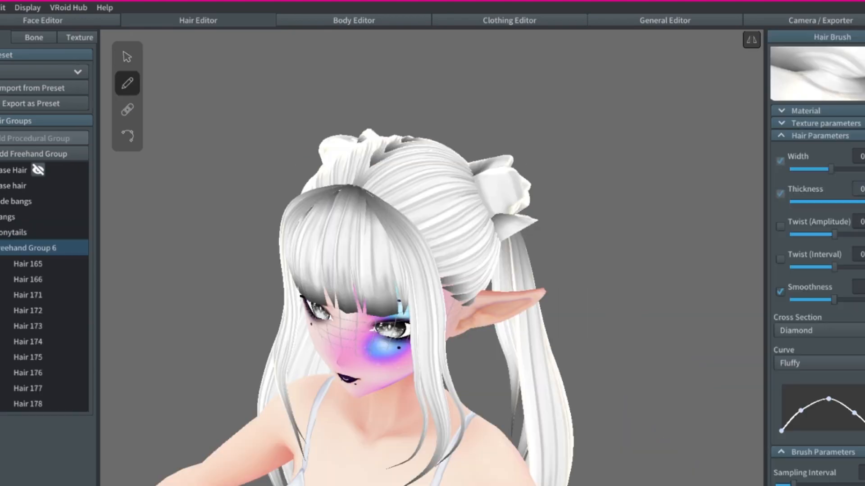
Step: Draw more thick curved strands around the ponytail bases to fill out the buns
{"action": "right_click_drag", "start_coordinate": [531, 194], "coordinate": [463, 238]}
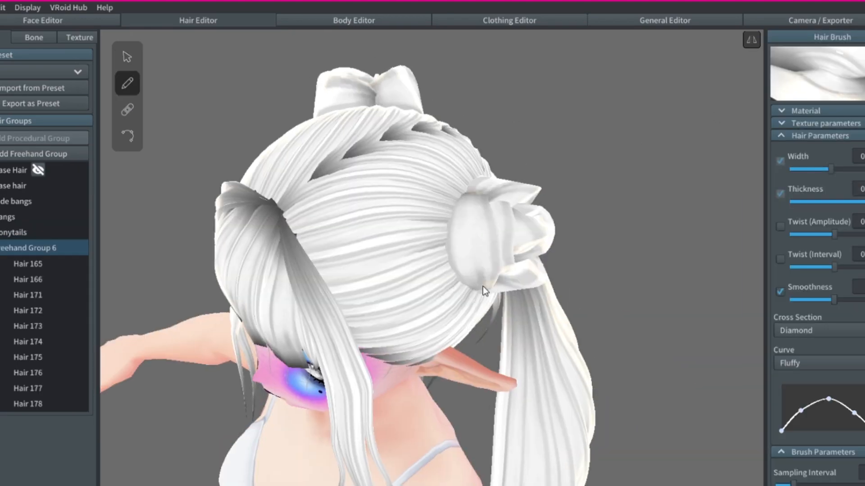
{"action": "left_click_drag", "start_coordinate": [483, 286], "coordinate": [478, 193]}
{"action": "right_click_drag", "start_coordinate": [477, 212], "coordinate": [359, 223]}
{"action": "left_click_drag", "start_coordinate": [359, 223], "coordinate": [387, 181]}
{"action": "scroll", "coordinate": [426, 237], "scroll_direction": "down", "scroll_amount": 3}
{"action": "right_click_drag", "start_coordinate": [426, 238], "coordinate": [491, 247]}
Step: Check the bun strands from all sides and rename their group as Buns
{"action": "left_click", "coordinate": [30, 248]}
{"action": "mouse_move", "coordinate": [342, 262]}
{"action": "right_mouse_down"}
{"action": "mouse_move", "coordinate": [500, 268]}
{"action": "mouse_move", "coordinate": [716, 257]}
{"action": "right_mouse_up"}
{"action": "left_click", "coordinate": [397, 176]}
{"action": "right_click_drag", "start_coordinate": [398, 175], "coordinate": [490, 204]}
{"action": "left_click", "coordinate": [621, 247]}
{"action": "scroll", "coordinate": [621, 247], "scroll_direction": "down", "scroll_amount": 3}
{"action": "mouse_move", "coordinate": [621, 247]}
{"action": "right_mouse_down"}
{"action": "mouse_move", "coordinate": [391, 225]}
{"action": "mouse_move", "coordinate": [270, 230]}
{"action": "right_mouse_up"}
{"action": "right_click", "coordinate": [25, 248]}
{"action": "left_click", "coordinate": [60, 180]}
{"action": "type", "text": "Buns"}
{"action": "key", "text": "Return"}
Step: Add a freehand group named extra hairs for thin loose strands around the neck
{"action": "mouse_move", "coordinate": [484, 277]}
{"action": "right_mouse_down"}
{"action": "mouse_move", "coordinate": [394, 191]}
{"action": "mouse_move", "coordinate": [412, 216]}
{"action": "right_mouse_up"}
{"action": "left_click", "coordinate": [34, 154]}
{"action": "right_click_drag", "start_coordinate": [532, 266], "coordinate": [445, 266]}
{"action": "mouse_move", "coordinate": [315, 306]}
{"action": "right_mouse_down"}
{"action": "mouse_move", "coordinate": [395, 347]}
{"action": "mouse_move", "coordinate": [481, 252]}
{"action": "right_mouse_up"}
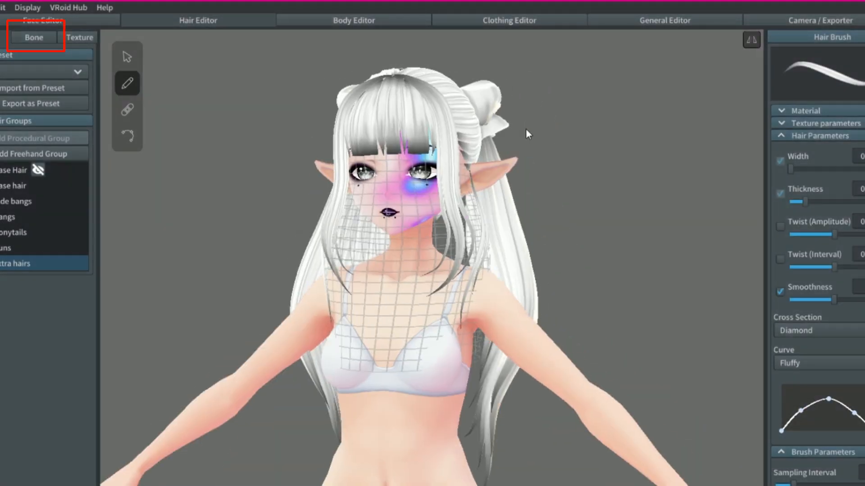
Step: Generate hair bones with 16 bone groups and a value of 0.10 for the second generation setting
{"action": "left_click", "coordinate": [43, 40]}
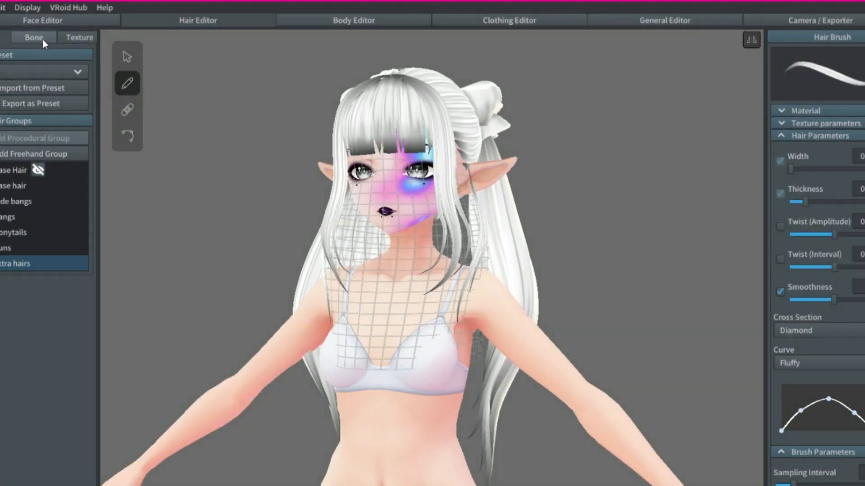
{"action": "right_click_drag", "start_coordinate": [482, 142], "coordinate": [482, 128]}
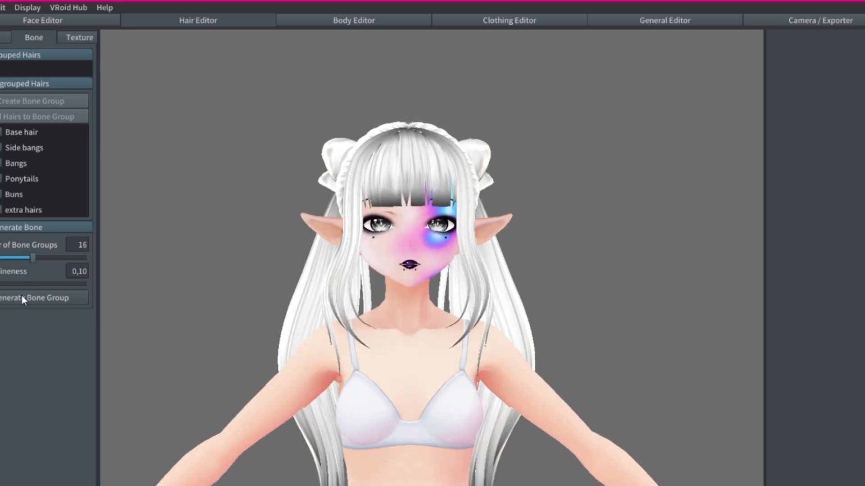
{"action": "left_click", "coordinate": [21, 296]}
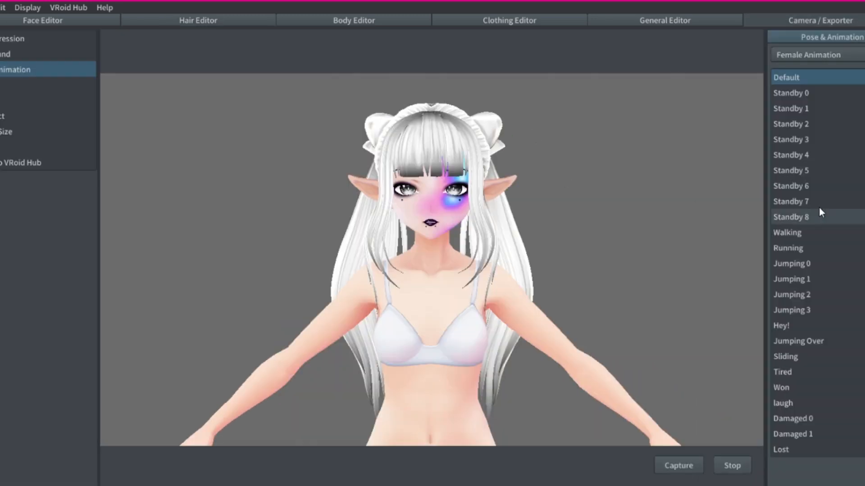
Step: Preview the hair movement with the Standby 6, 5, 3 and 0 animations, restore the Default pose and return to the Hair Editor
{"action": "left_click", "coordinate": [817, 186]}
{"action": "left_click", "coordinate": [800, 171]}
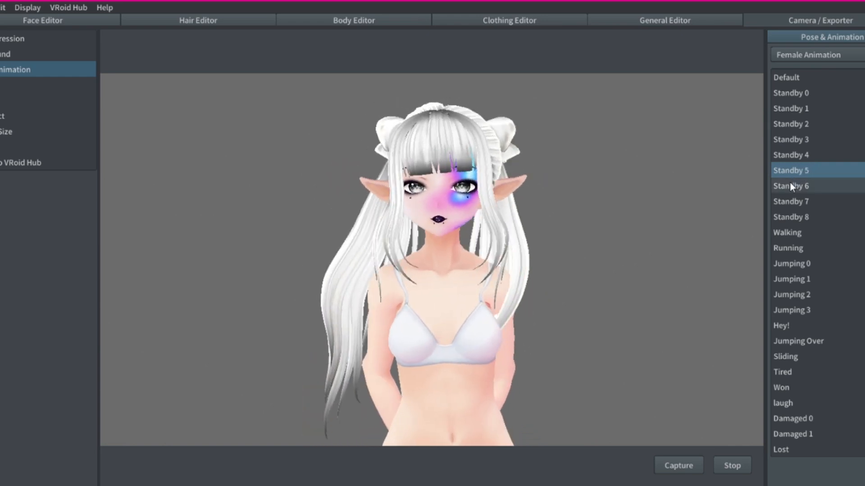
{"action": "left_click", "coordinate": [796, 139]}
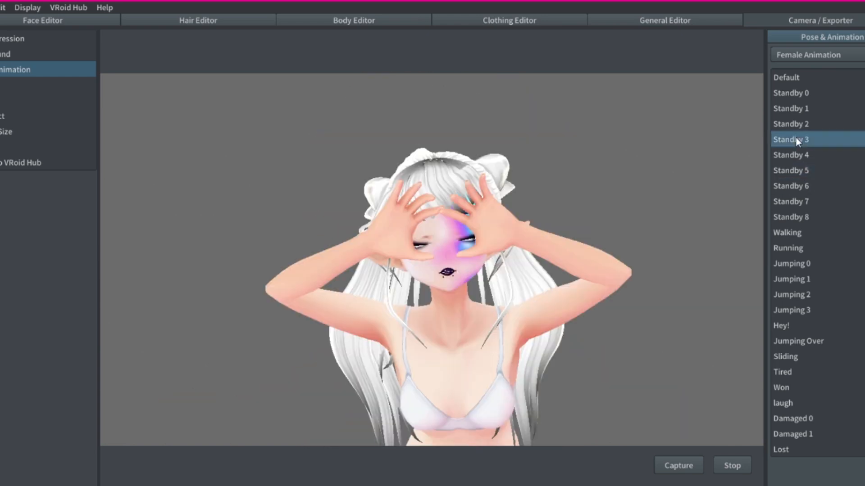
{"action": "right_click_drag", "start_coordinate": [703, 148], "coordinate": [573, 149]}
{"action": "left_click", "coordinate": [796, 92]}
{"action": "left_click", "coordinate": [795, 77]}
{"action": "left_click", "coordinate": [266, 25]}
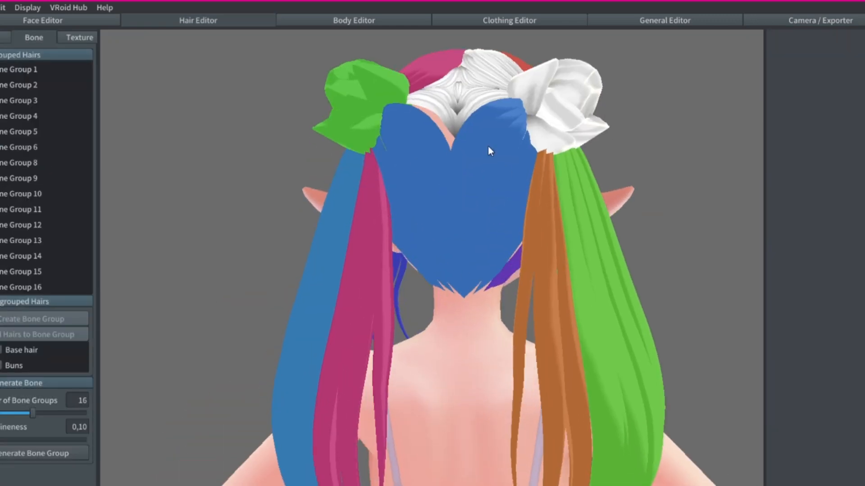
Step: Remove Bone Groups 9 and 10 from the grouped hairs so the base hair stays rigid
{"action": "right_click_drag", "start_coordinate": [488, 146], "coordinate": [252, 193]}
{"action": "right_click_drag", "start_coordinate": [176, 215], "coordinate": [284, 221]}
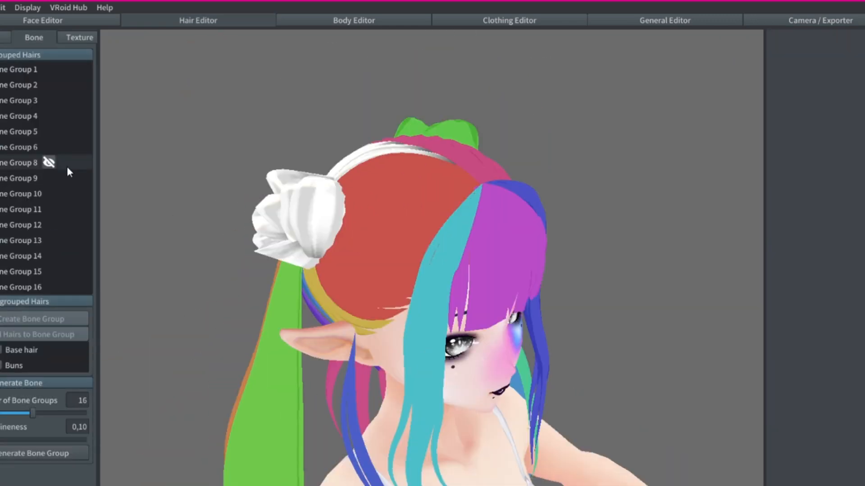
{"action": "left_click", "coordinate": [49, 193]}
{"action": "right_click", "coordinate": [34, 179]}
{"action": "left_click", "coordinate": [48, 206]}
Step: Hide and show Bone Groups 5, 15 and 14 to identify which strands each one controls
{"action": "left_click", "coordinate": [49, 132]}
{"action": "right_click_drag", "start_coordinate": [121, 134], "coordinate": [342, 139]}
{"action": "left_click", "coordinate": [49, 132]}
{"action": "left_click", "coordinate": [53, 241]}
{"action": "left_click", "coordinate": [53, 225]}
{"action": "right_click_drag", "start_coordinate": [135, 225], "coordinate": [468, 243]}
{"action": "left_click", "coordinate": [54, 240]}
{"action": "left_click", "coordinate": [53, 226]}
Step: Check the strands of Bone Groups 13 and 12 by toggling their visibility and remove Bone Group 16
{"action": "left_click", "coordinate": [55, 212]}
{"action": "left_click", "coordinate": [54, 211]}
{"action": "left_click", "coordinate": [53, 193]}
{"action": "left_click", "coordinate": [54, 194]}
{"action": "right_click", "coordinate": [48, 256]}
{"action": "left_click", "coordinate": [64, 253]}
Step: Hide and show Bone Groups 15, 12 and 3 to check which hair parts they cover
{"action": "right_click_drag", "start_coordinate": [316, 239], "coordinate": [96, 229]}
{"action": "left_click", "coordinate": [53, 240]}
{"action": "mouse_move", "coordinate": [153, 247]}
{"action": "right_mouse_down"}
{"action": "mouse_move", "coordinate": [364, 280]}
{"action": "mouse_move", "coordinate": [162, 256]}
{"action": "right_mouse_up"}
{"action": "left_click", "coordinate": [53, 191]}
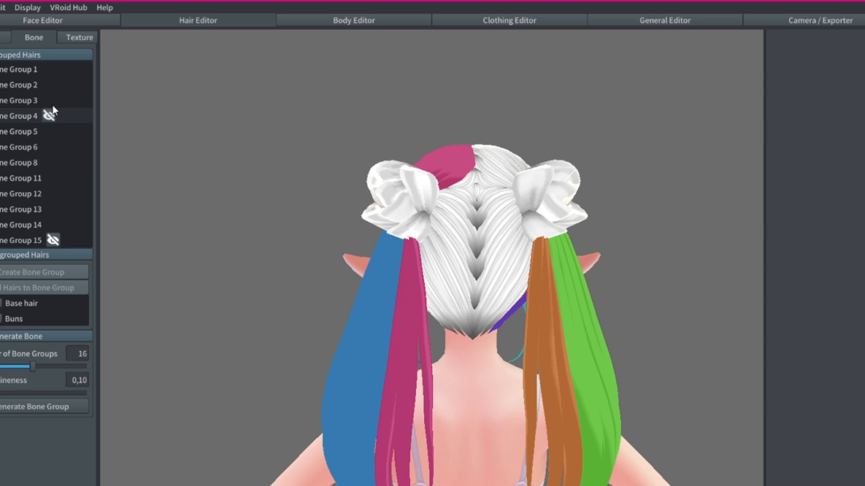
{"action": "left_click", "coordinate": [53, 101]}
{"action": "right_click_drag", "start_coordinate": [135, 131], "coordinate": [333, 175]}
{"action": "left_click", "coordinate": [53, 101]}
{"action": "left_click", "coordinate": [53, 240]}
{"action": "left_click", "coordinate": [53, 195]}
{"action": "left_click", "coordinate": [53, 195]}
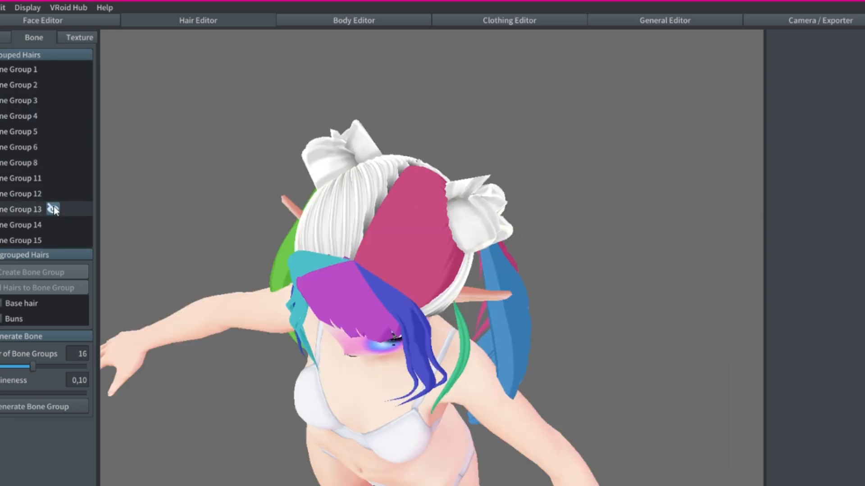
Step: Remove Bone Group 13 from the grouped hairs
{"action": "right_click_drag", "start_coordinate": [148, 198], "coordinate": [224, 157]}
{"action": "right_click", "coordinate": [52, 209]}
{"action": "left_click", "coordinate": [87, 241]}
Step: Remove Bone Groups 4 and 14 and check the remaining groups' strands by toggling their visibility
{"action": "right_click_drag", "start_coordinate": [135, 243], "coordinate": [343, 243]}
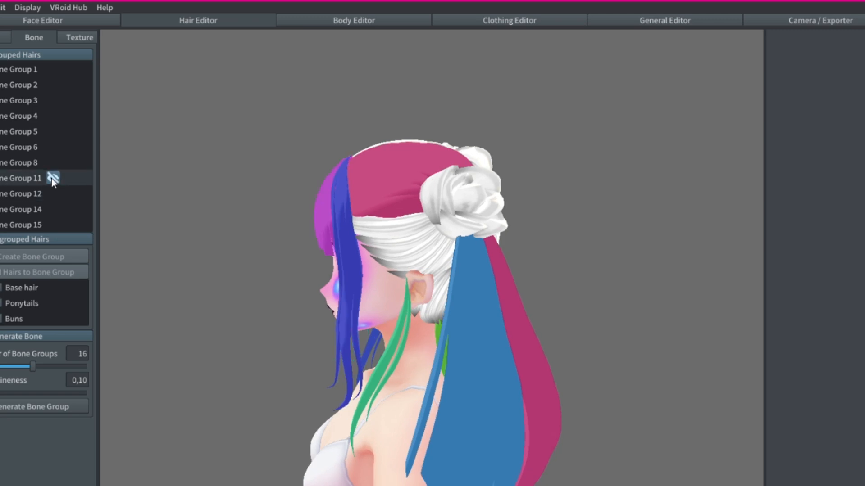
{"action": "right_click", "coordinate": [48, 116]}
{"action": "left_click", "coordinate": [52, 149]}
{"action": "right_click_drag", "start_coordinate": [136, 167], "coordinate": [455, 190]}
{"action": "right_click", "coordinate": [50, 194]}
{"action": "left_click", "coordinate": [43, 227]}
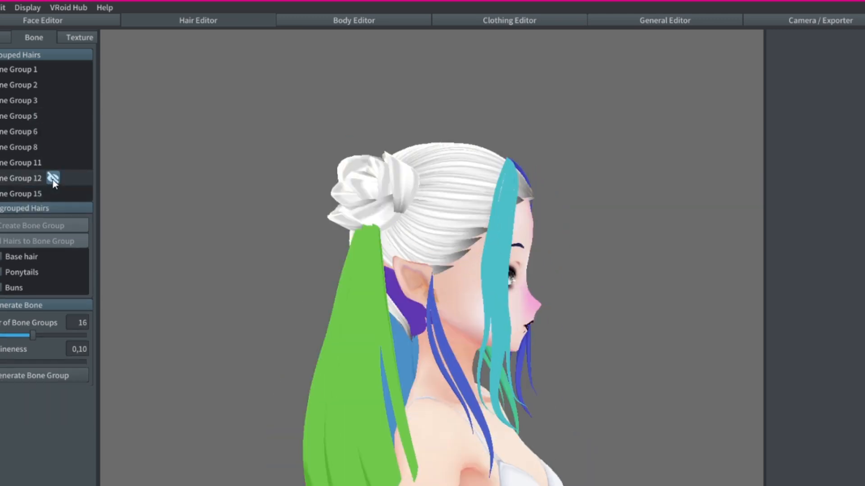
{"action": "mouse_move", "coordinate": [51, 133]}
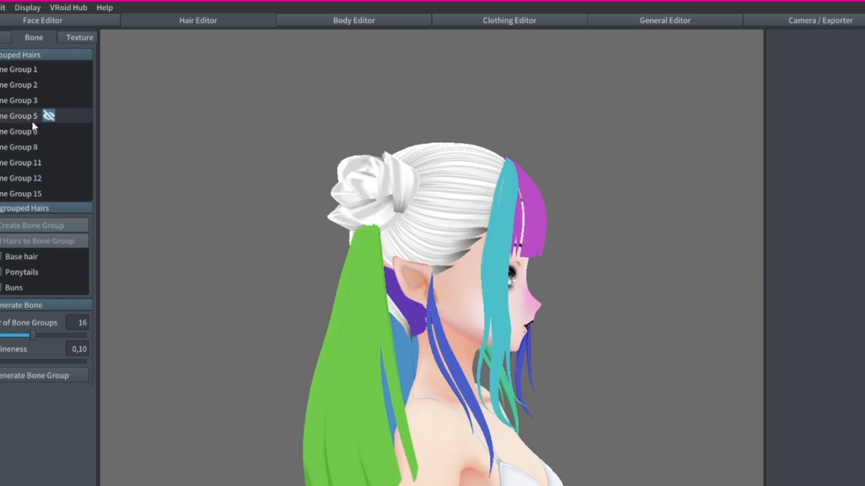
{"action": "right_click", "coordinate": [31, 86]}
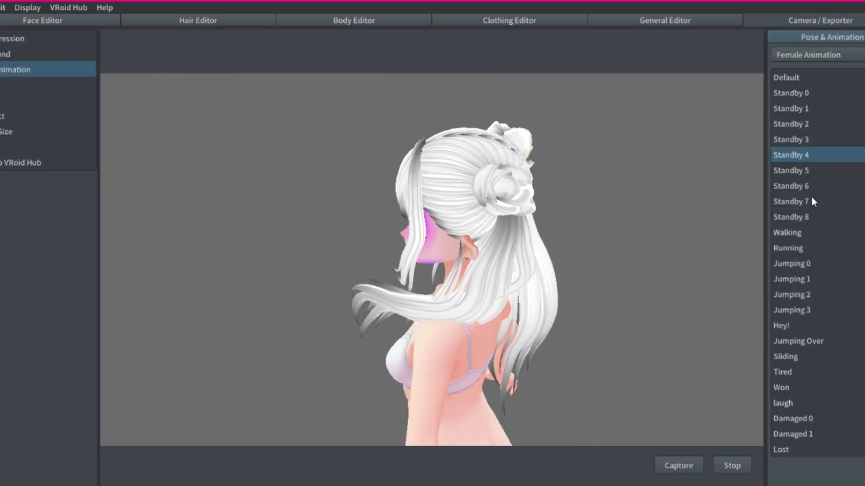
Step: Preview the hair movement with the Standby 7 and Walking animations
{"action": "left_click", "coordinate": [810, 200]}
{"action": "left_click", "coordinate": [806, 236]}
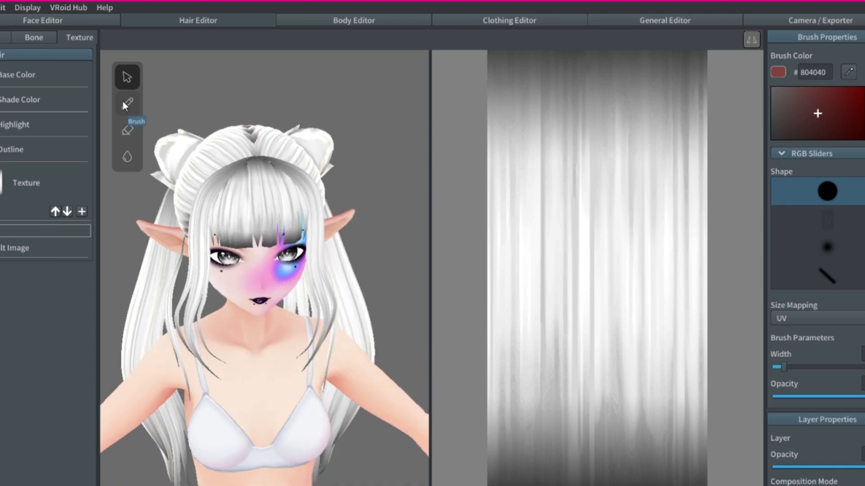
Step: Try painting a few short test strokes on the hair texture with the dark red #804040 brush
{"action": "left_click", "coordinate": [123, 103]}
{"action": "mouse_move", "coordinate": [596, 171]}
{"action": "left_mouse_down"}
{"action": "mouse_move", "coordinate": [540, 222]}
{"action": "mouse_move", "coordinate": [622, 209]}
{"action": "left_mouse_up"}
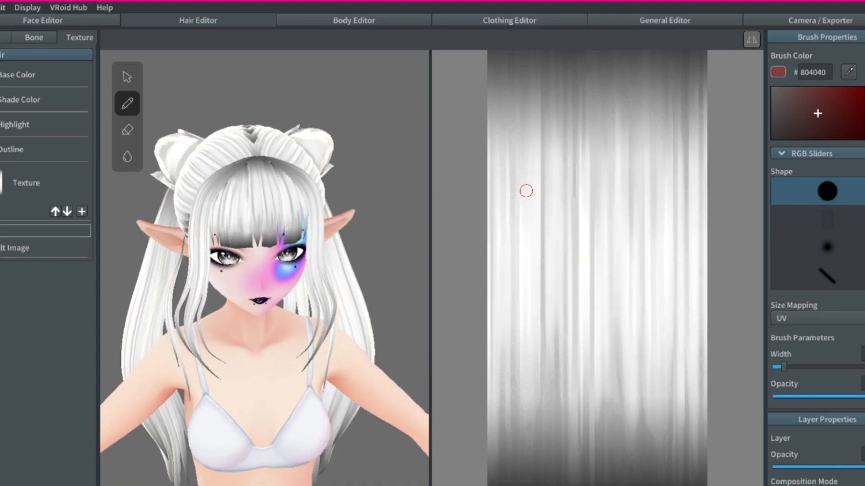
{"action": "left_click_drag", "start_coordinate": [522, 176], "coordinate": [525, 245]}
{"action": "left_click_drag", "start_coordinate": [523, 180], "coordinate": [532, 216]}
{"action": "mouse_move", "coordinate": [540, 223]}
{"action": "left_mouse_down"}
{"action": "mouse_move", "coordinate": [561, 243]}
{"action": "mouse_move", "coordinate": [626, 198]}
{"action": "mouse_move", "coordinate": [635, 263]}
{"action": "left_mouse_up"}
{"action": "left_click_drag", "start_coordinate": [678, 212], "coordinate": [649, 270]}
{"action": "left_click_drag", "start_coordinate": [597, 177], "coordinate": [600, 215]}
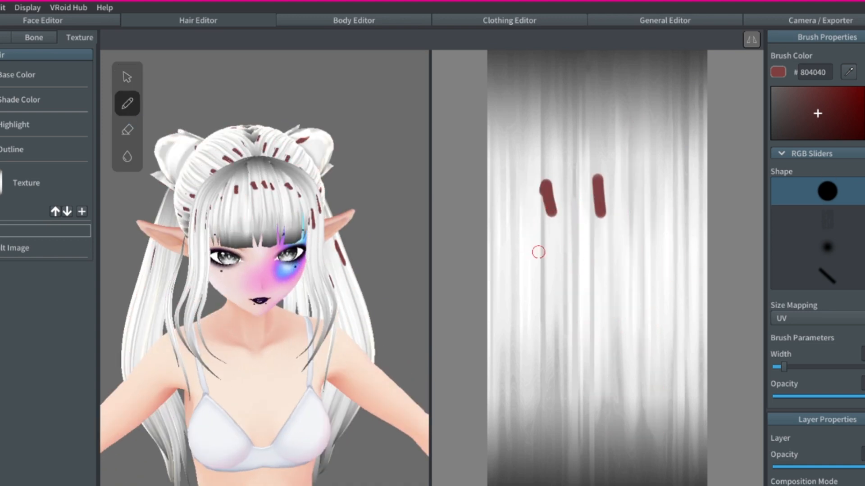
{"action": "left_click_drag", "start_coordinate": [538, 251], "coordinate": [533, 256]}
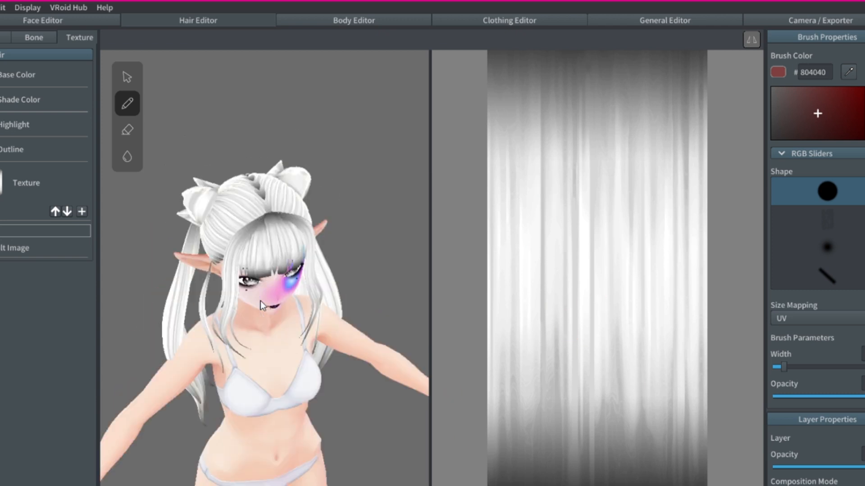
Step: Add another layer to the hair texture and paint a dark red zigzag stroke across the middle of it
{"action": "scroll", "coordinate": [633, 255], "scroll_direction": "down", "scroll_amount": 3}
{"action": "scroll", "coordinate": [633, 255], "scroll_direction": "up", "scroll_amount": 2}
{"action": "right_click", "coordinate": [13, 235]}
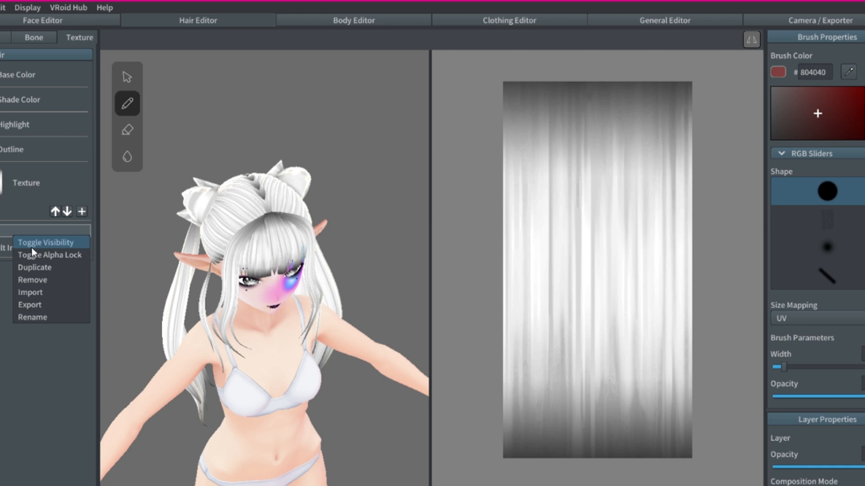
{"action": "left_click", "coordinate": [31, 255]}
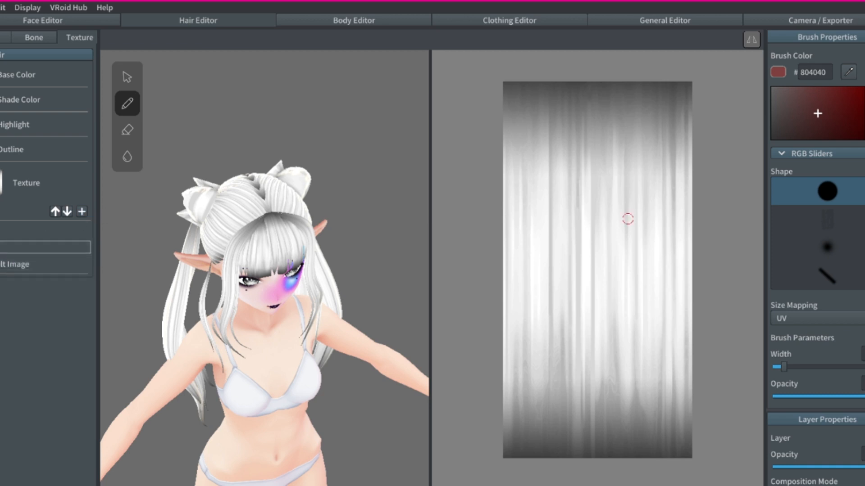
{"action": "left_click_drag", "start_coordinate": [586, 214], "coordinate": [612, 341]}
Step: Try a short test stroke over the zigzag on the hair texture layer in a different red shade, and undo it
{"action": "right_click", "coordinate": [38, 232]}
{"action": "left_click", "coordinate": [58, 249]}
{"action": "right_click", "coordinate": [4, 250]}
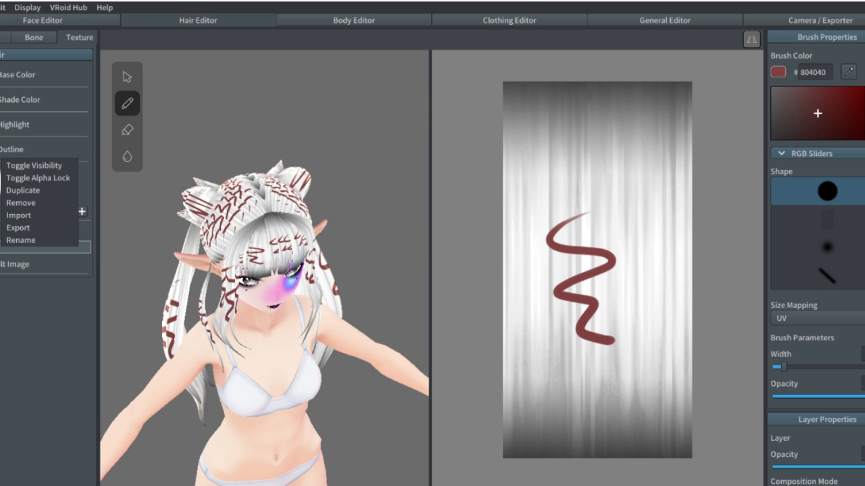
{"action": "left_click", "coordinate": [791, 117]}
{"action": "left_click_drag", "start_coordinate": [601, 264], "coordinate": [604, 279]}
{"action": "key", "text": "ctrl+z"}
Step: Toggle the zigzag layer's alpha lock, try a long brush stroke down the texture, and undo the recent changes
{"action": "right_click", "coordinate": [38, 249]}
{"action": "left_click", "coordinate": [58, 183]}
{"action": "mouse_move", "coordinate": [583, 248]}
{"action": "left_mouse_down"}
{"action": "mouse_move", "coordinate": [567, 355]}
{"action": "mouse_move", "coordinate": [548, 276]}
{"action": "mouse_move", "coordinate": [614, 407]}
{"action": "left_mouse_up"}
{"action": "key", "text": "ctrl+z"}
{"action": "key", "text": "ctrl+z"}
{"action": "key", "text": "ctrl+z"}
Step: Export the hair texture layer as an image
{"action": "right_click_drag", "start_coordinate": [326, 336], "coordinate": [323, 283]}
{"action": "right_click", "coordinate": [32, 249]}
{"action": "left_click", "coordinate": [42, 231]}
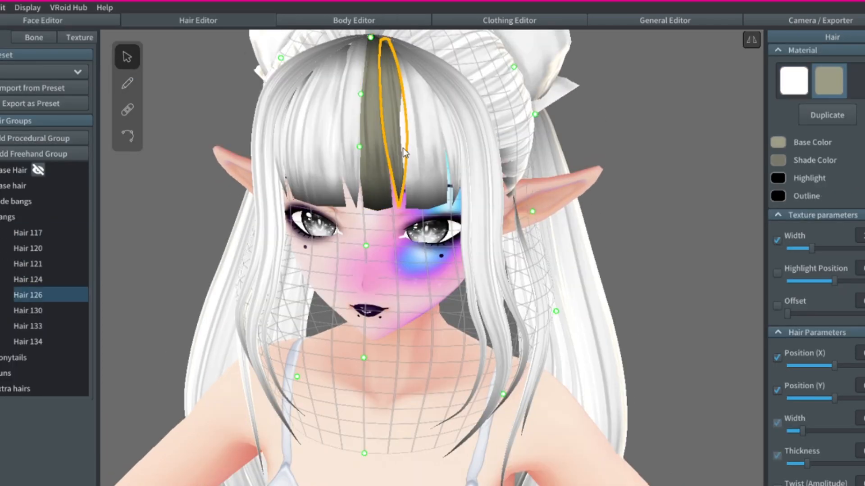
Step: Assign the second, olive-grey hair material to the bangs and front side strands on the avatar's left half
{"action": "left_click", "coordinate": [424, 148]}
{"action": "left_click", "coordinate": [828, 81]}
{"action": "left_click", "coordinate": [518, 296]}
{"action": "left_click", "coordinate": [828, 81]}
{"action": "mouse_move", "coordinate": [519, 297]}
{"action": "right_mouse_down"}
{"action": "mouse_move", "coordinate": [419, 289]}
{"action": "mouse_move", "coordinate": [487, 388]}
{"action": "right_mouse_up"}
{"action": "left_click", "coordinate": [410, 304]}
{"action": "left_click", "coordinate": [829, 81]}
{"action": "left_click", "coordinate": [455, 293]}
{"action": "left_click", "coordinate": [828, 81]}
{"action": "left_click", "coordinate": [542, 275]}
{"action": "left_click", "coordinate": [829, 80]}
Step: Assign the olive-grey material to the base hair strands above and behind the avatar's left ear
{"action": "right_click_drag", "start_coordinate": [585, 271], "coordinate": [477, 149]}
{"action": "left_click", "coordinate": [405, 180]}
{"action": "left_click", "coordinate": [829, 80]}
{"action": "left_click", "coordinate": [828, 85]}
{"action": "left_click", "coordinate": [433, 102]}
{"action": "left_click", "coordinate": [828, 84]}
{"action": "left_click", "coordinate": [441, 131]}
{"action": "left_click", "coordinate": [828, 84]}
{"action": "left_click", "coordinate": [452, 158]}
{"action": "left_click", "coordinate": [828, 83]}
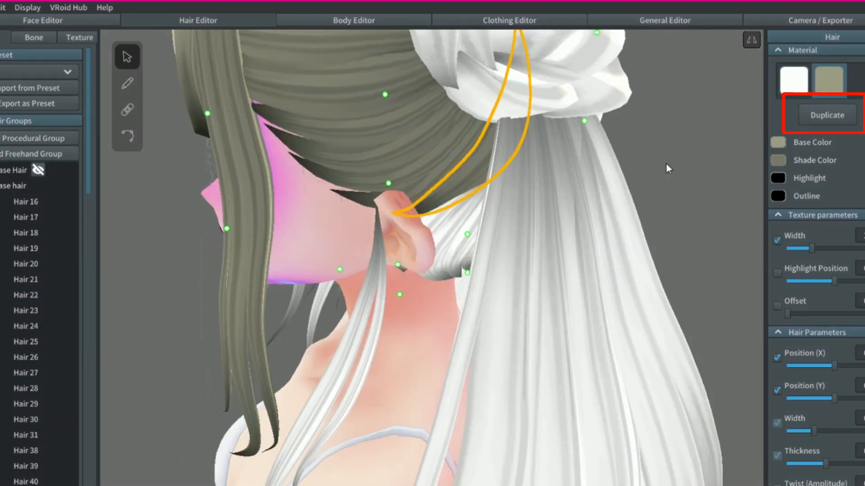
Step: Assign the olive-grey material to the left half's lower base hair strands, from behind the ear to the nape's centre
{"action": "left_click", "coordinate": [428, 280]}
{"action": "left_click", "coordinate": [485, 234]}
{"action": "right_click_drag", "start_coordinate": [485, 234], "coordinate": [631, 216]}
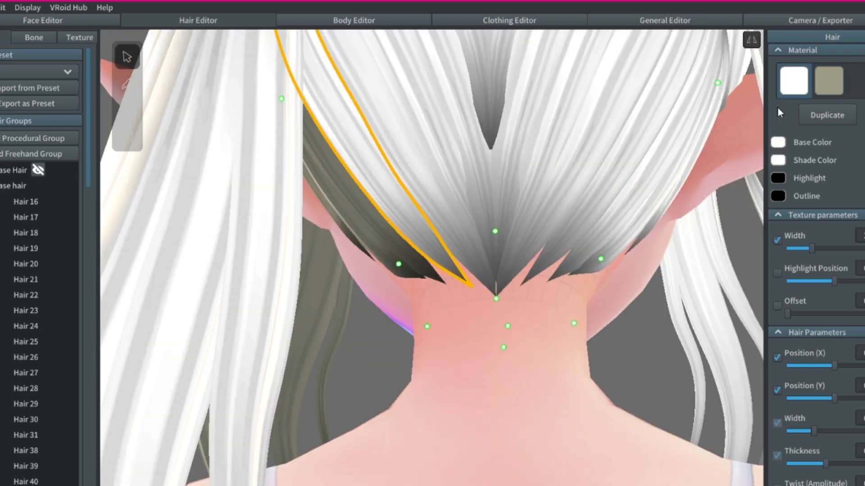
{"action": "left_click", "coordinate": [828, 82]}
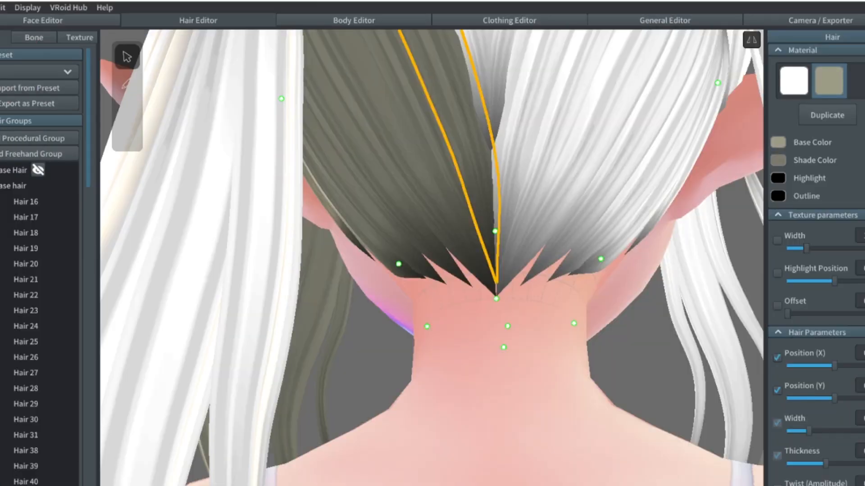
{"action": "scroll", "coordinate": [394, 204], "scroll_direction": "down", "scroll_amount": 5}
{"action": "left_click", "coordinate": [431, 131]}
{"action": "left_click", "coordinate": [828, 86]}
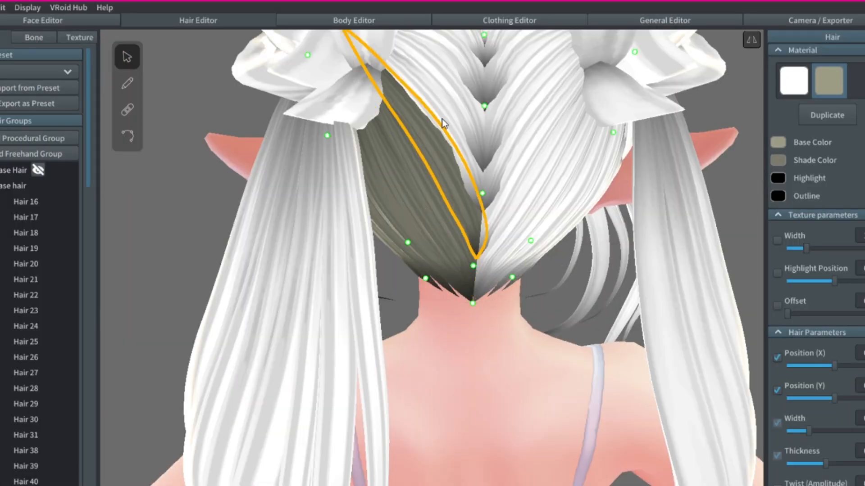
Step: Assign the olive-grey material to the left half's remaining base hair strands along the back parting up to the crown
{"action": "left_click", "coordinate": [444, 121]}
{"action": "left_click", "coordinate": [829, 86]}
{"action": "left_click", "coordinate": [446, 93]}
{"action": "left_click", "coordinate": [832, 87]}
{"action": "middle_click_drag", "start_coordinate": [454, 103], "coordinate": [408, 250]}
{"action": "left_click", "coordinate": [828, 85]}
{"action": "scroll", "coordinate": [429, 120], "scroll_direction": "up", "scroll_amount": 5}
{"action": "left_click", "coordinate": [412, 75]}
{"action": "left_click", "coordinate": [828, 85]}
Step: Assign the olive-grey material to the strands of the avatar's left ponytail and left bun
{"action": "mouse_move", "coordinate": [329, 86]}
{"action": "right_mouse_down"}
{"action": "mouse_move", "coordinate": [333, 134]}
{"action": "mouse_move", "coordinate": [388, 216]}
{"action": "right_mouse_up"}
{"action": "left_click", "coordinate": [419, 252]}
{"action": "left_click", "coordinate": [828, 85]}
{"action": "scroll", "coordinate": [379, 239], "scroll_direction": "down", "scroll_amount": 5}
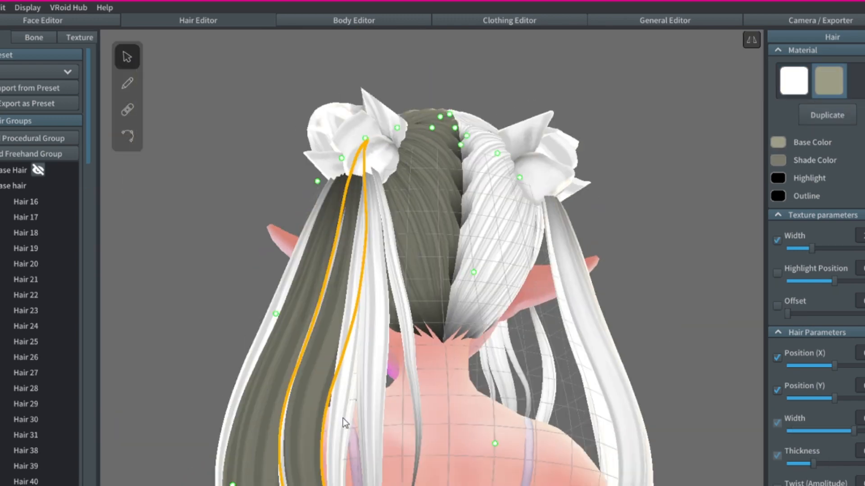
{"action": "left_click", "coordinate": [344, 419]}
{"action": "left_click", "coordinate": [828, 86]}
{"action": "left_click", "coordinate": [373, 397]}
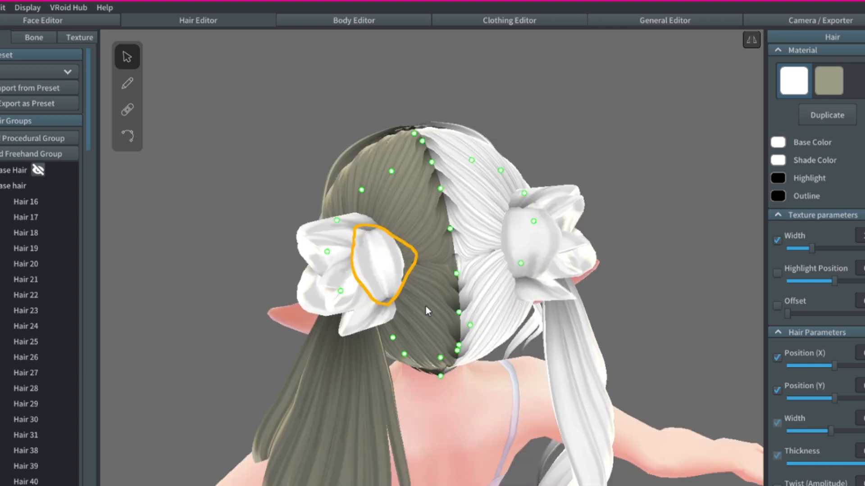
{"action": "left_click", "coordinate": [381, 232]}
{"action": "left_click", "coordinate": [831, 86]}
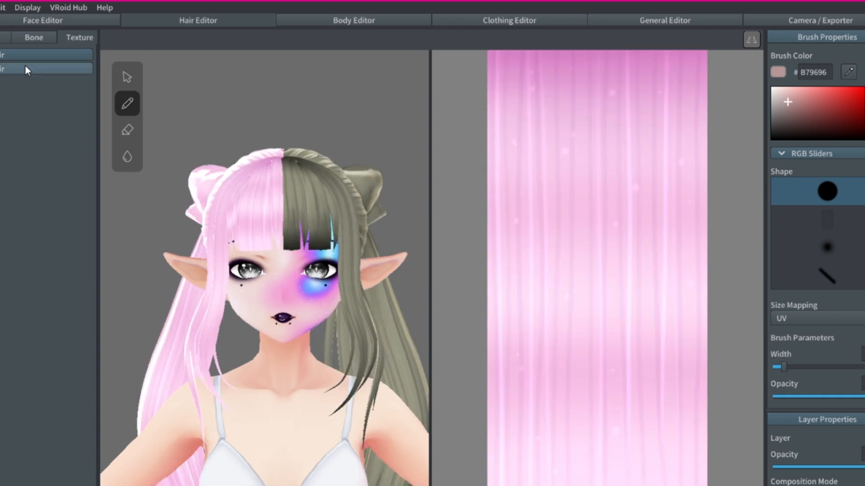
Step: Open the second, olive-grey hair material's texture for editing
{"action": "left_click", "coordinate": [25, 67]}
{"action": "left_click", "coordinate": [1, 246]}
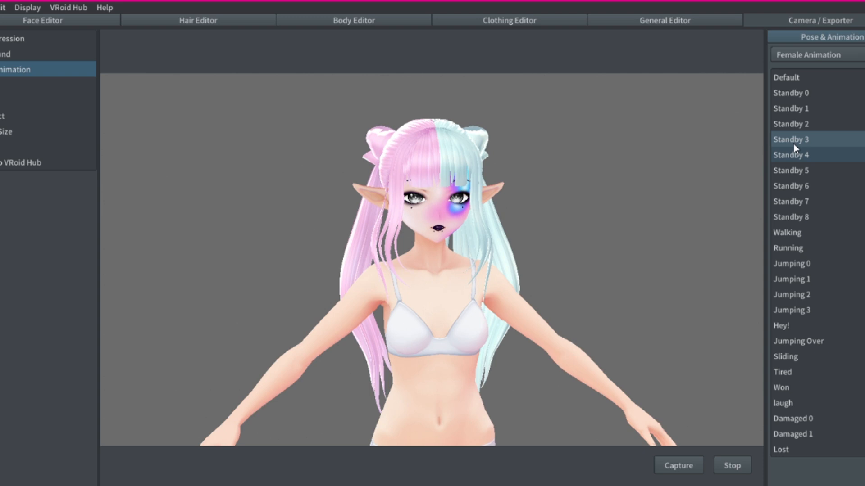
Step: Preview the finished two-tone hairstyle with the Standby 5 animation
{"action": "left_click", "coordinate": [806, 167]}
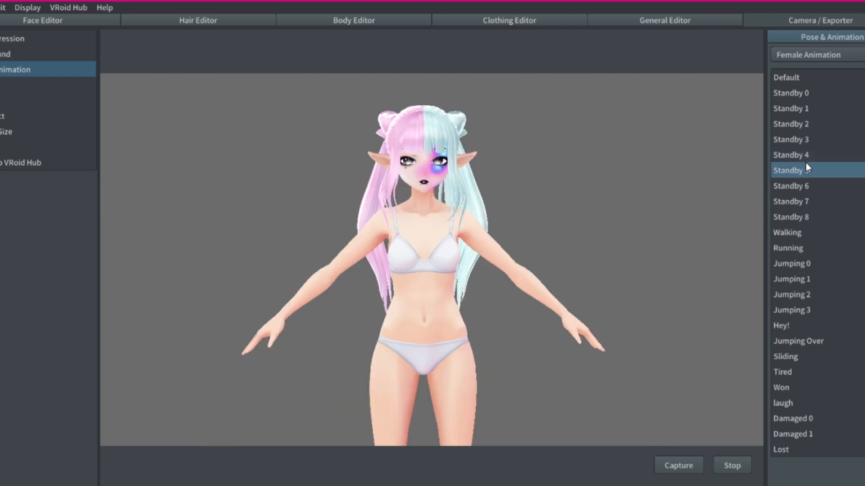